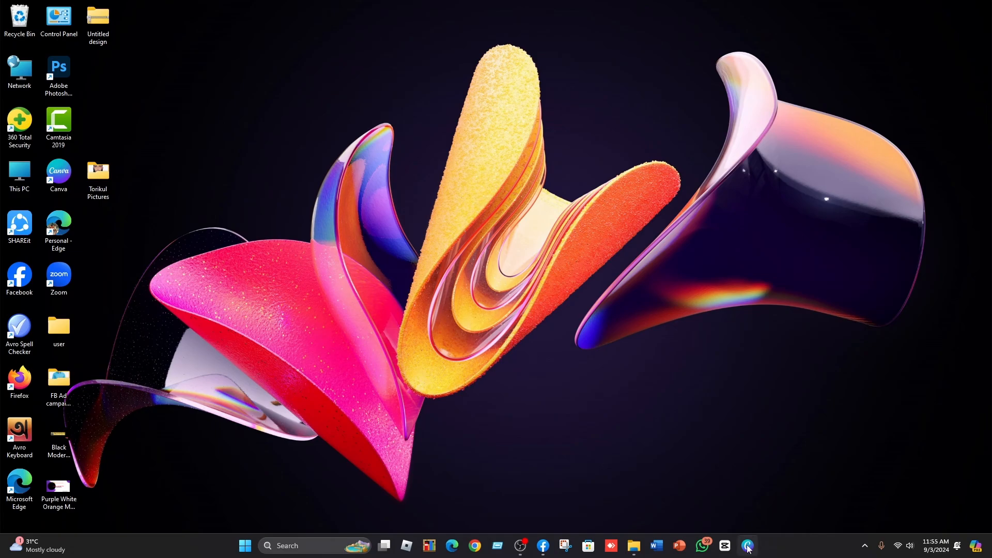
Open Canva and close the untitled design tab to return to the home page.
{"action": "left_click", "coordinate": [748, 546]}
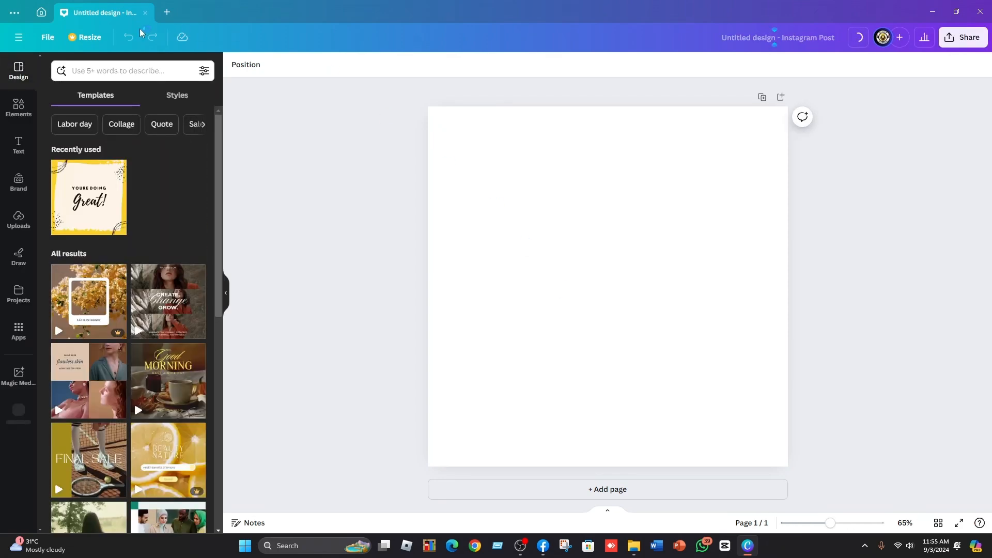
{"action": "left_click", "coordinate": [144, 13]}
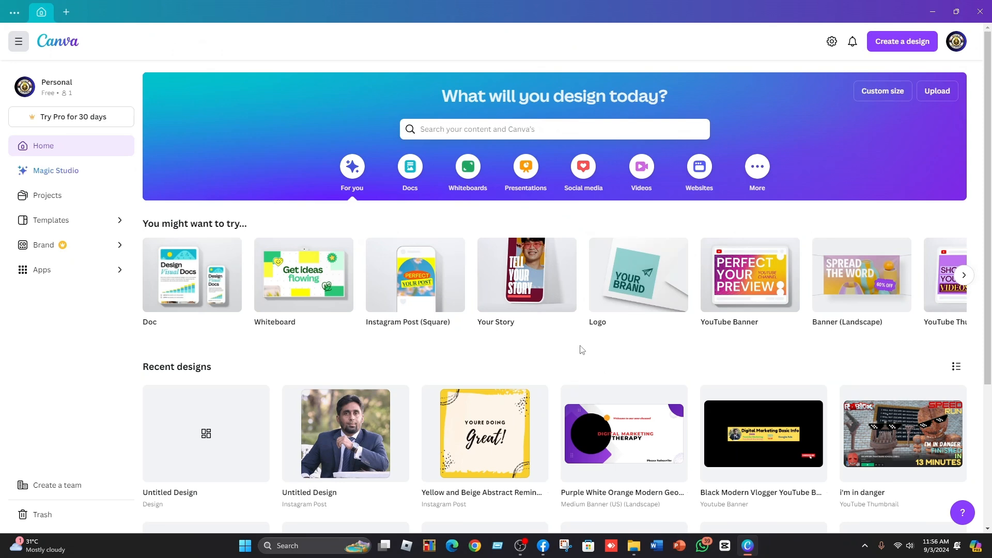
Search for Instagram Post (Square) and browse the template results.
{"action": "left_click", "coordinate": [489, 129]}
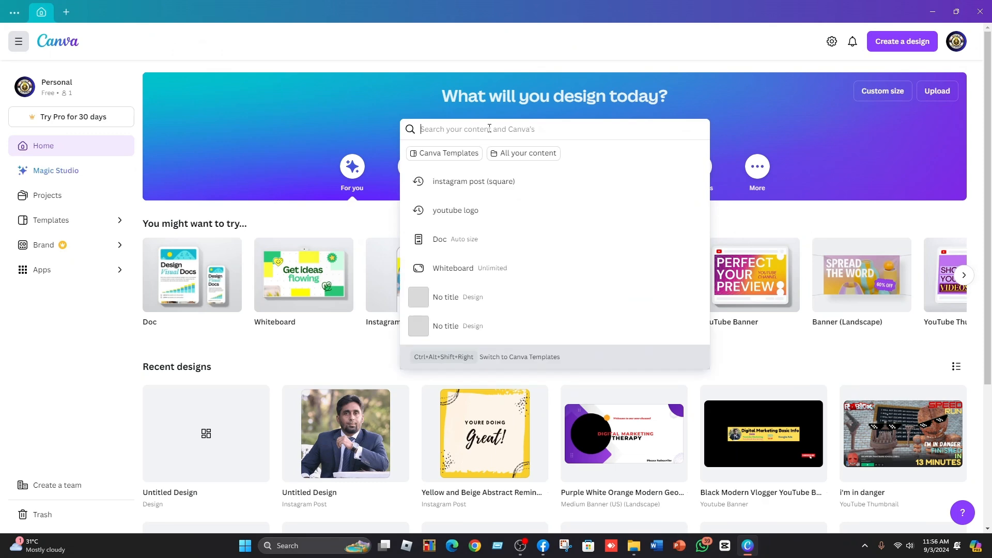
{"action": "left_click", "coordinate": [476, 189]}
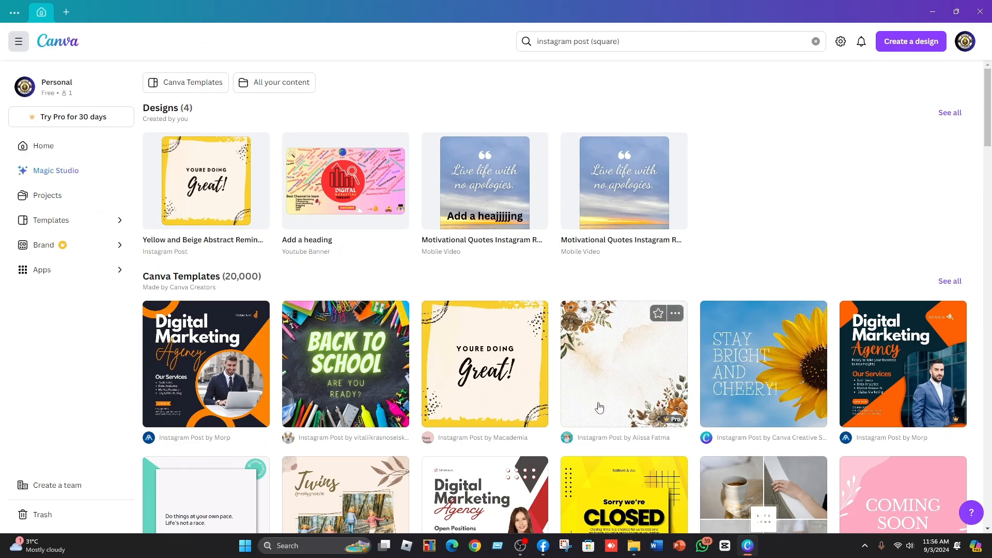
{"action": "scroll", "coordinate": [599, 407], "scroll_direction": "down", "scroll_amount": 20}
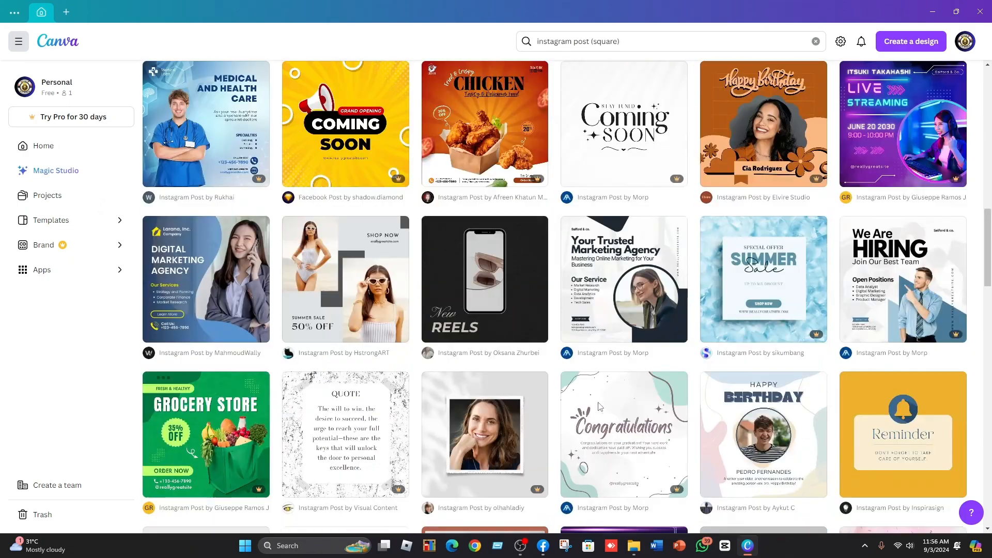
{"action": "scroll", "coordinate": [600, 408], "scroll_direction": "down", "scroll_amount": 12}
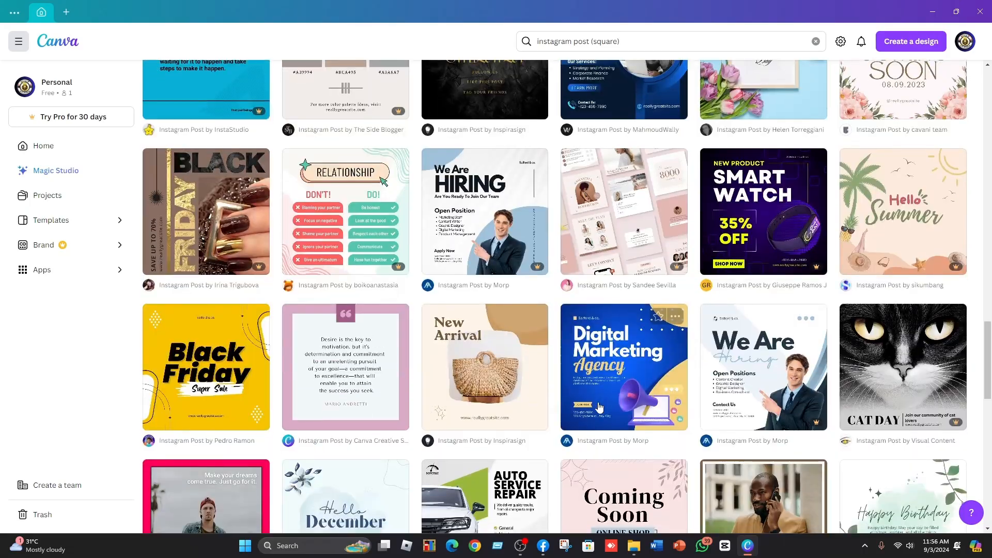
{"action": "scroll", "coordinate": [600, 408], "scroll_direction": "up", "scroll_amount": 20}
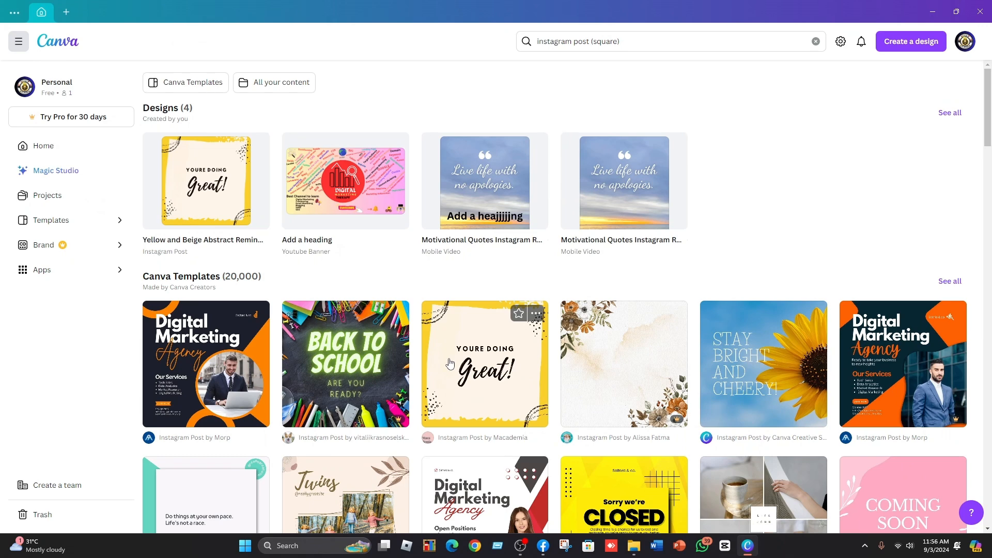
{"action": "left_click", "coordinate": [911, 42]}
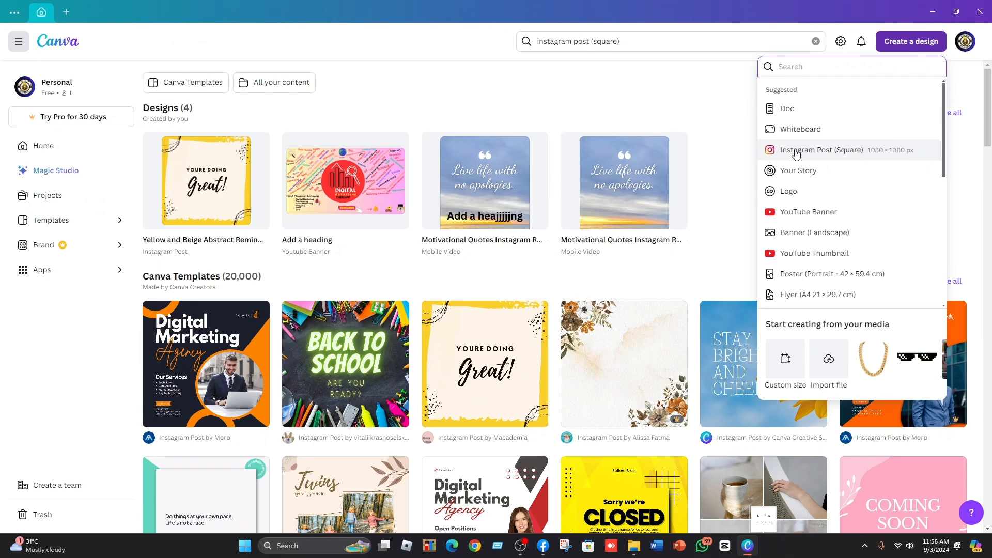
{"action": "left_click", "coordinate": [845, 155]}
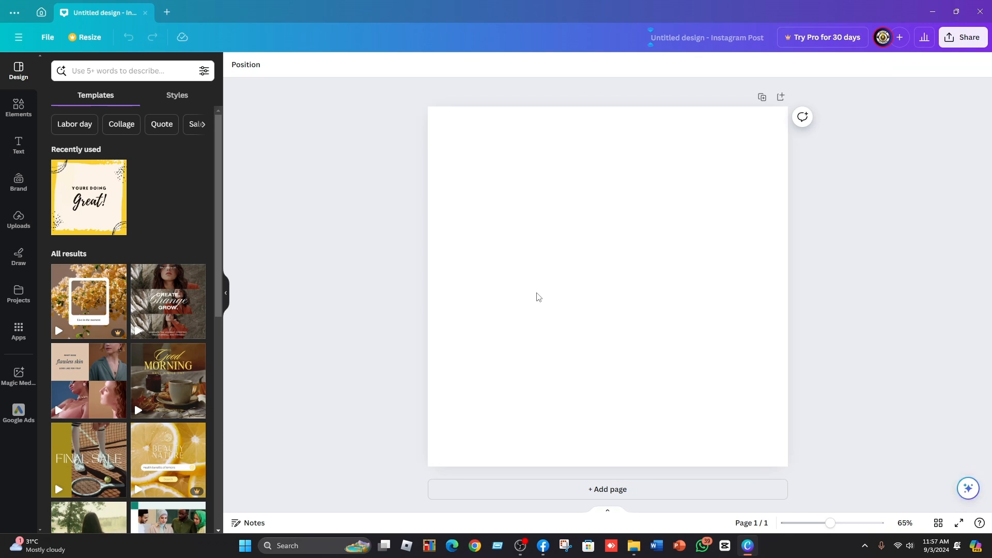
{"action": "left_click", "coordinate": [145, 14]}
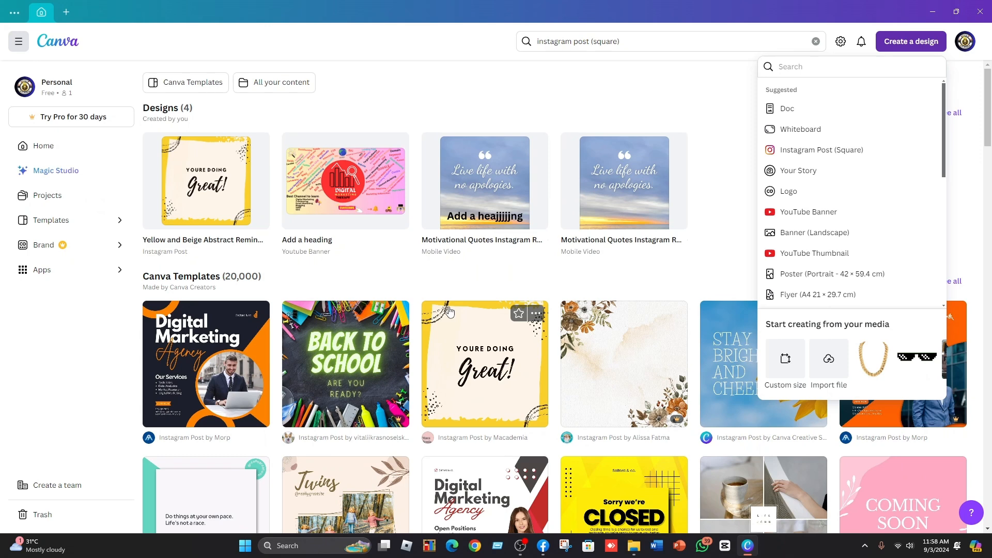
Create a new blank Instagram Post (Square) design, 1080 × 1080 px.
{"action": "left_click", "coordinate": [547, 41]}
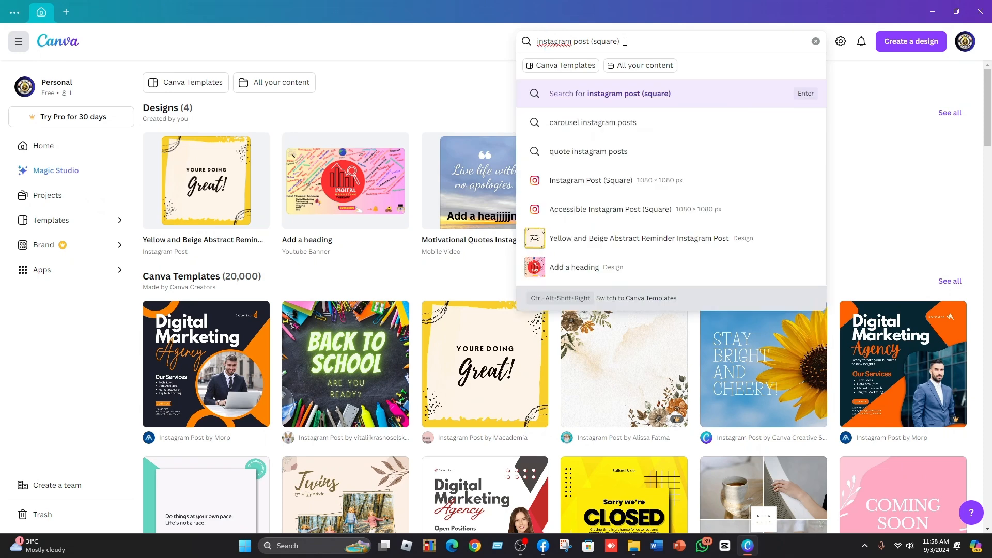
{"action": "left_click", "coordinate": [919, 46]}
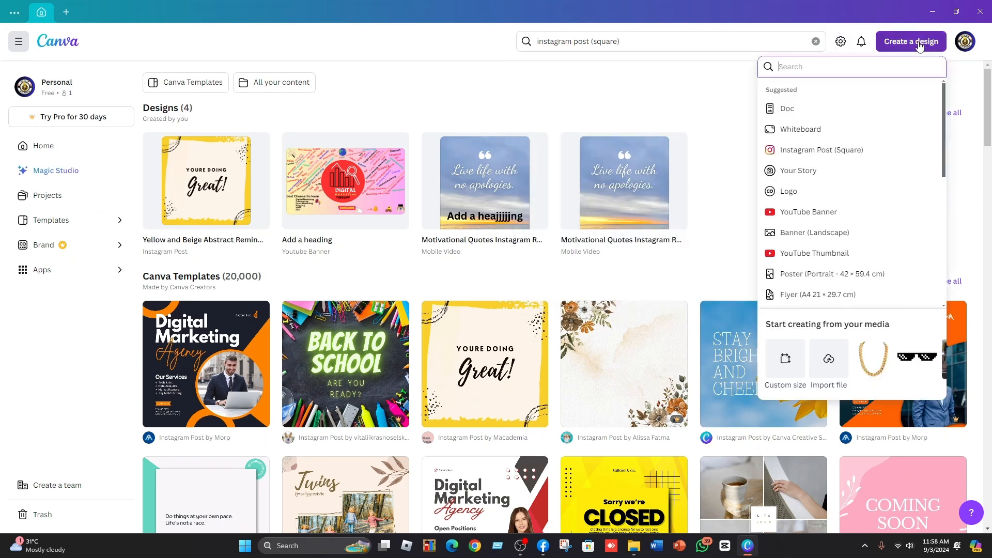
{"action": "left_click", "coordinate": [823, 150]}
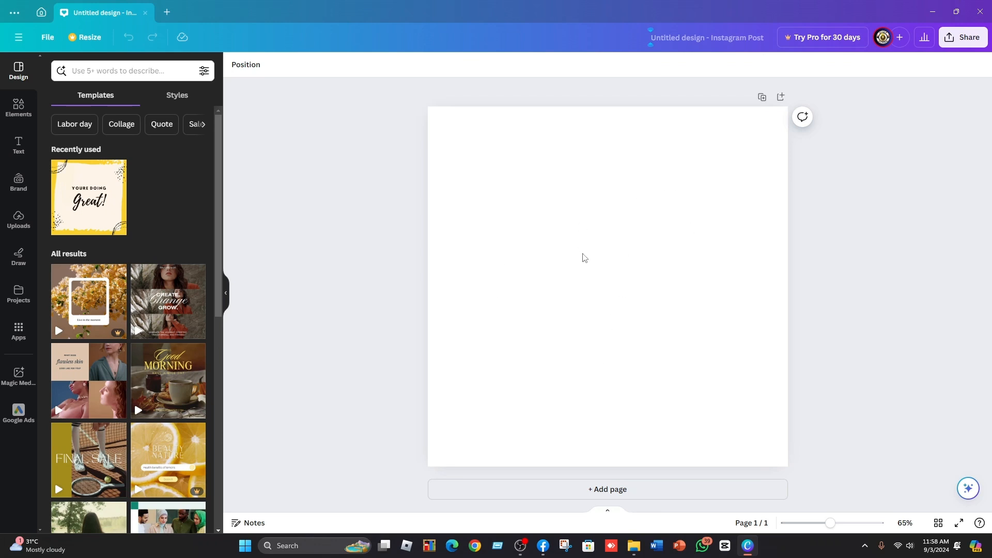
{"action": "left_click", "coordinate": [585, 257]}
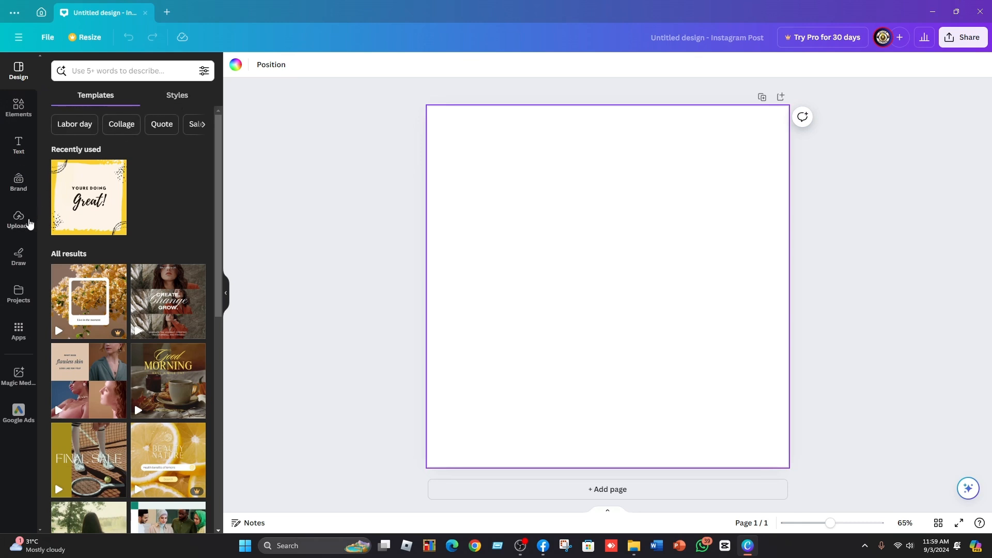
Upload all six photos from the pictures folder on the Desktop.
{"action": "left_click", "coordinate": [19, 220]}
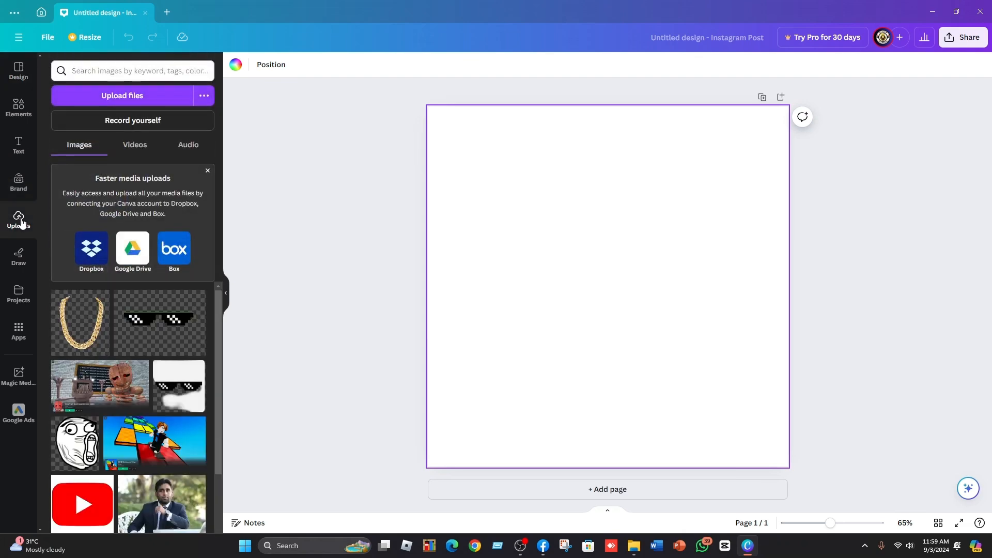
{"action": "left_click", "coordinate": [122, 95]}
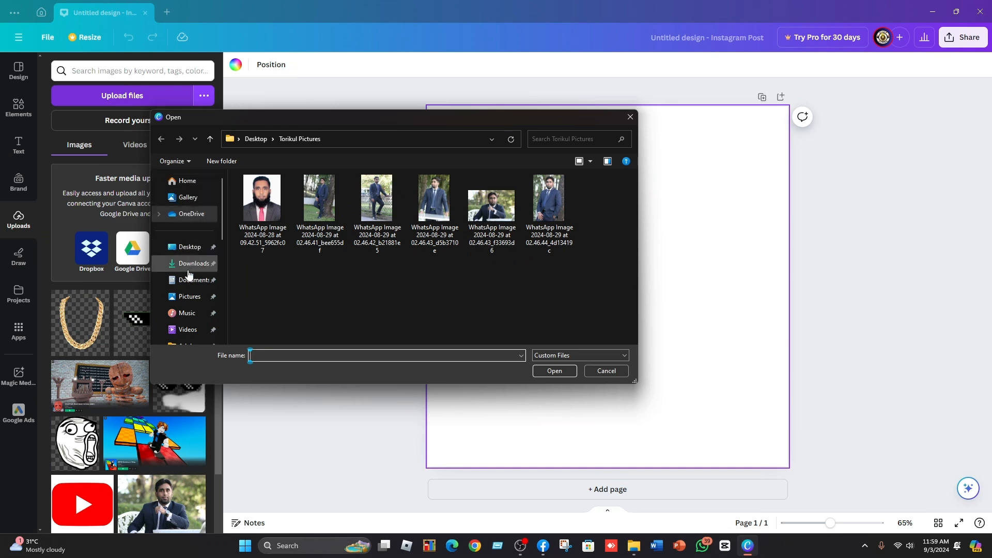
{"action": "left_click", "coordinate": [191, 248]}
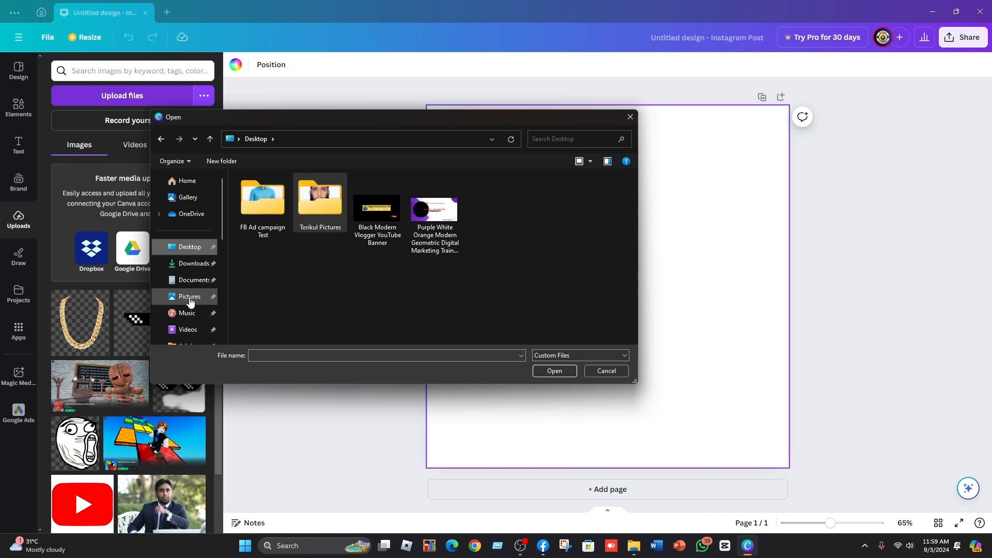
{"action": "double_click", "coordinate": [334, 205]}
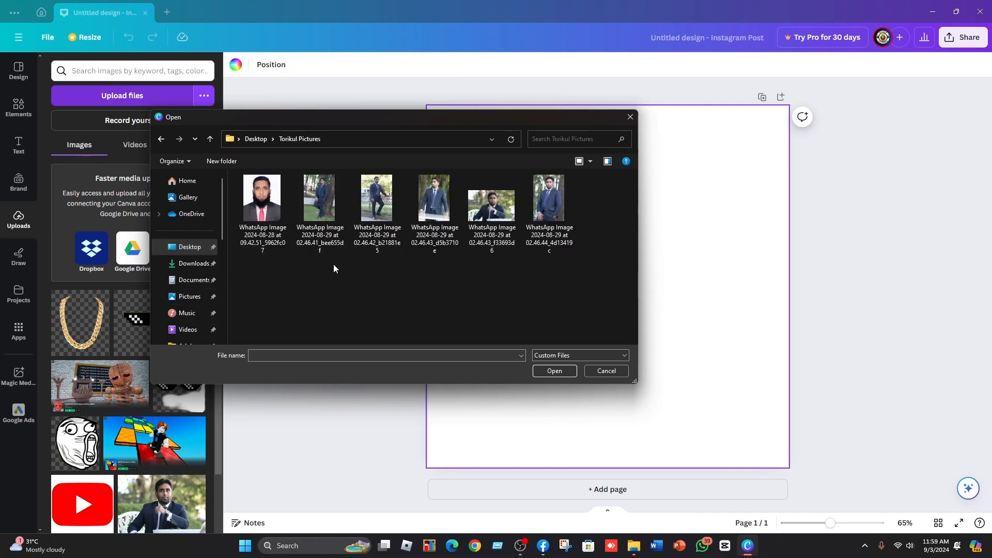
{"action": "key", "text": "ctrl+a"}
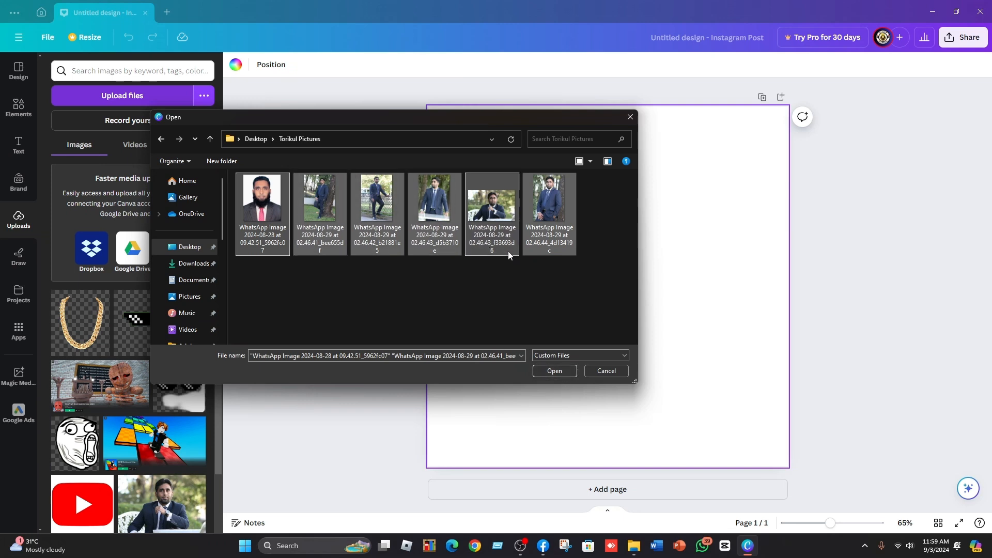
{"action": "left_click", "coordinate": [554, 373]}
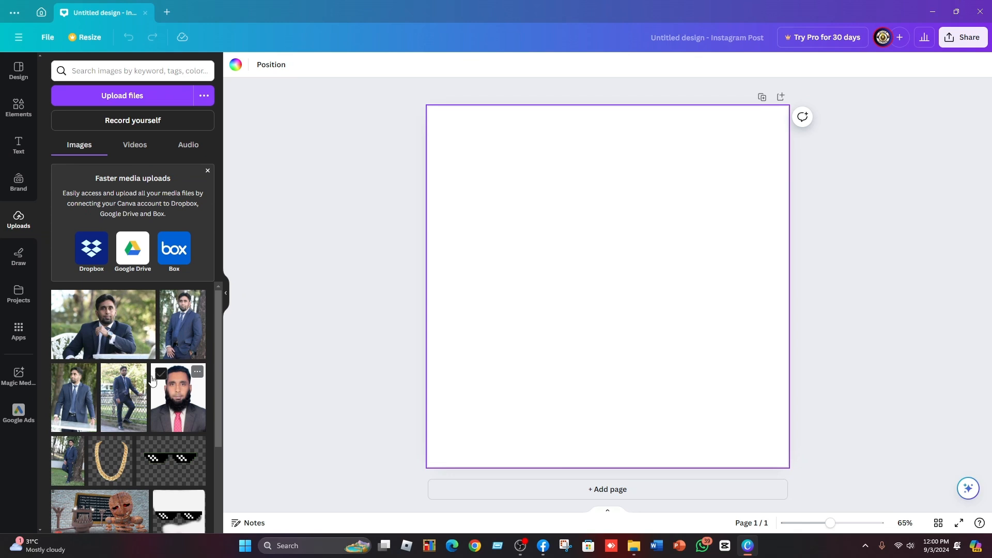
{"action": "left_click", "coordinate": [122, 326]}
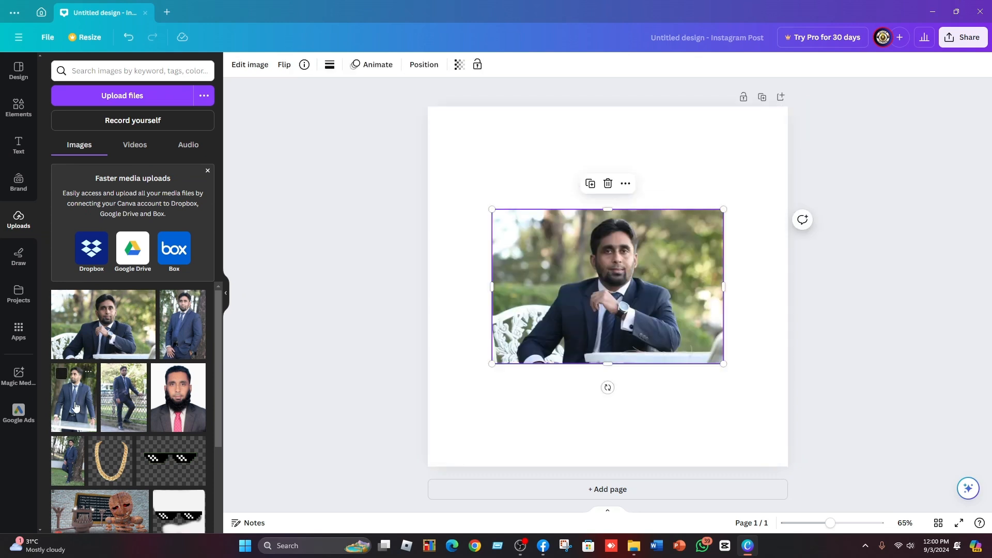
{"action": "left_click", "coordinate": [607, 183]}
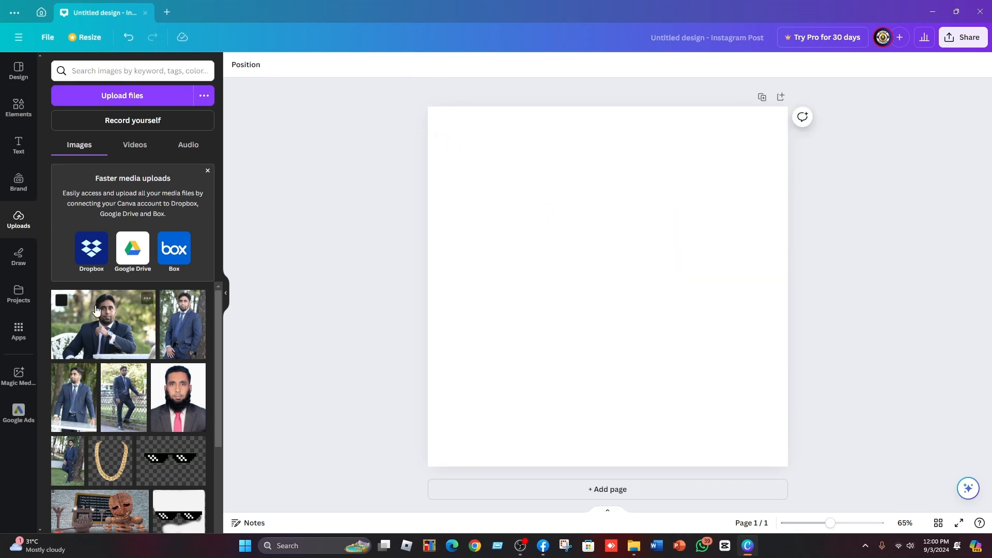
{"action": "left_click_drag", "start_coordinate": [100, 310], "coordinate": [513, 298]}
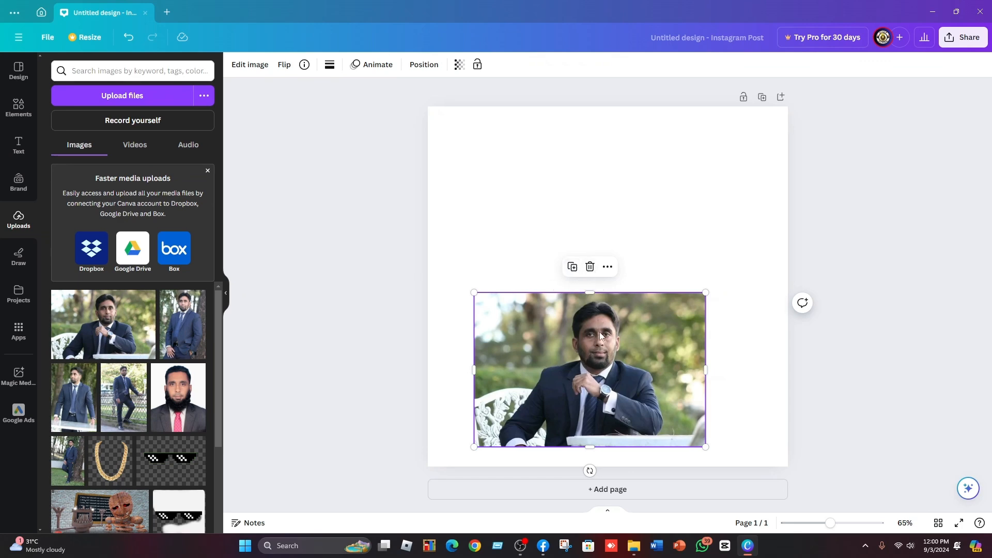
{"action": "left_click", "coordinate": [590, 266]}
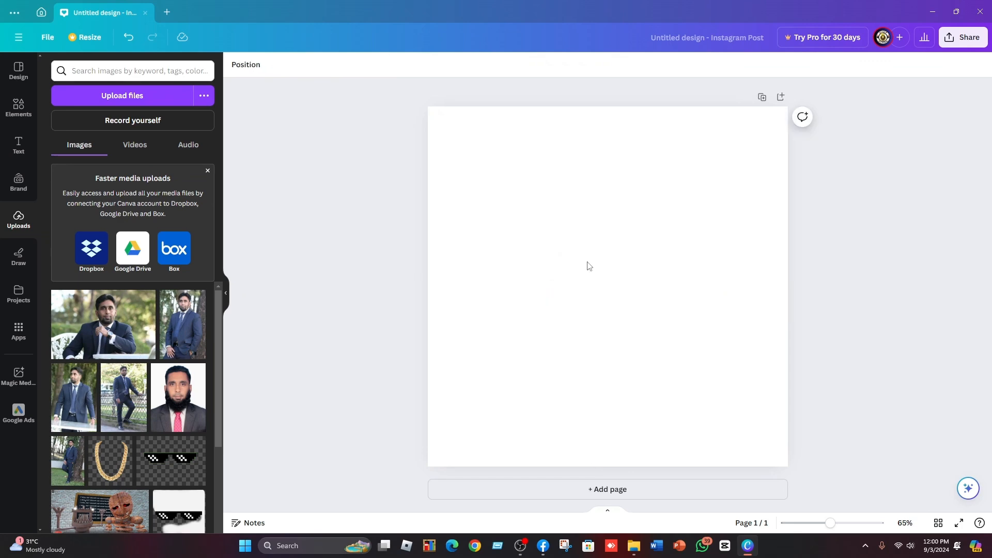
{"action": "left_click", "coordinate": [110, 338]}
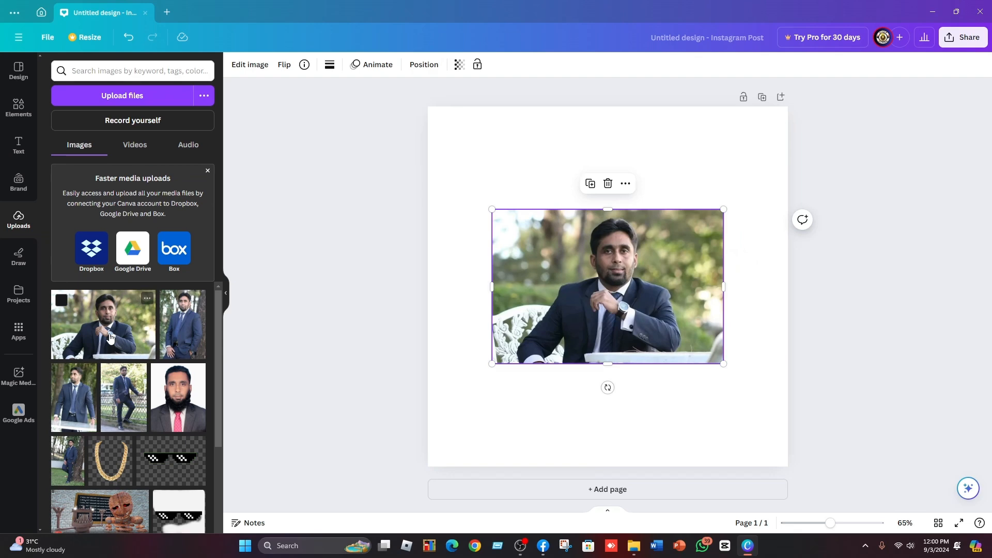
{"action": "left_click", "coordinate": [608, 184]}
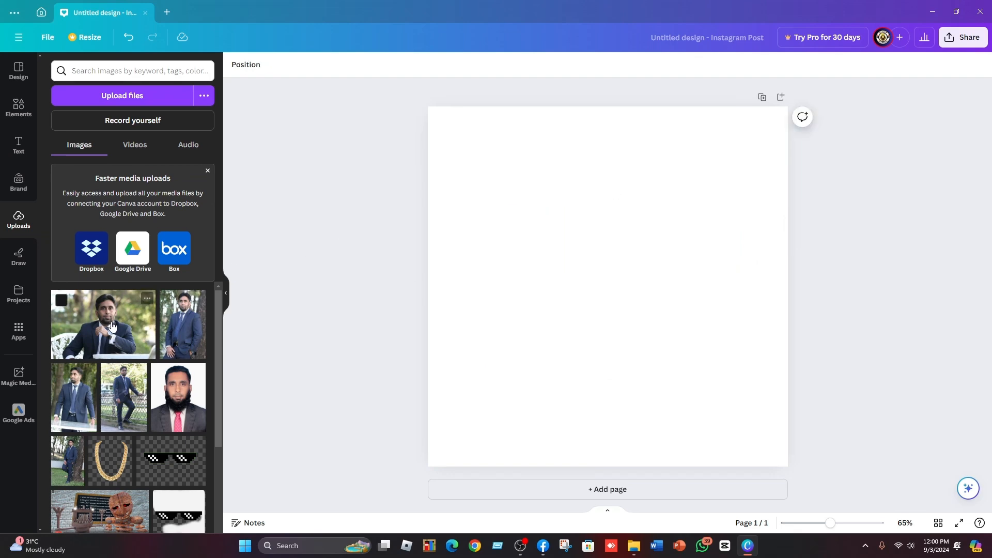
{"action": "left_click_drag", "start_coordinate": [110, 323], "coordinate": [536, 292]}
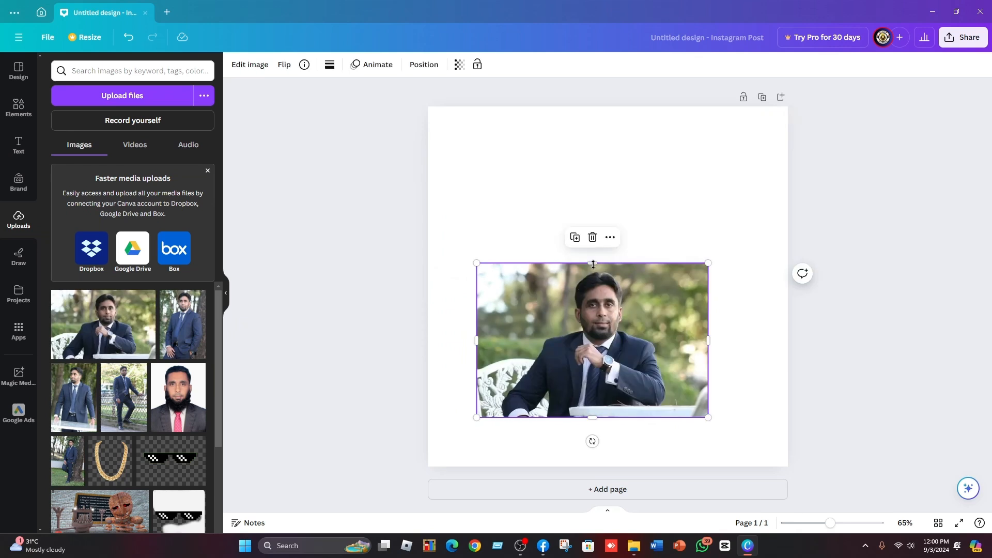
{"action": "left_click", "coordinate": [592, 238]}
Add the seated suit photo to the page and stretch it to fill the whole square canvas.
{"action": "left_click", "coordinate": [111, 313]}
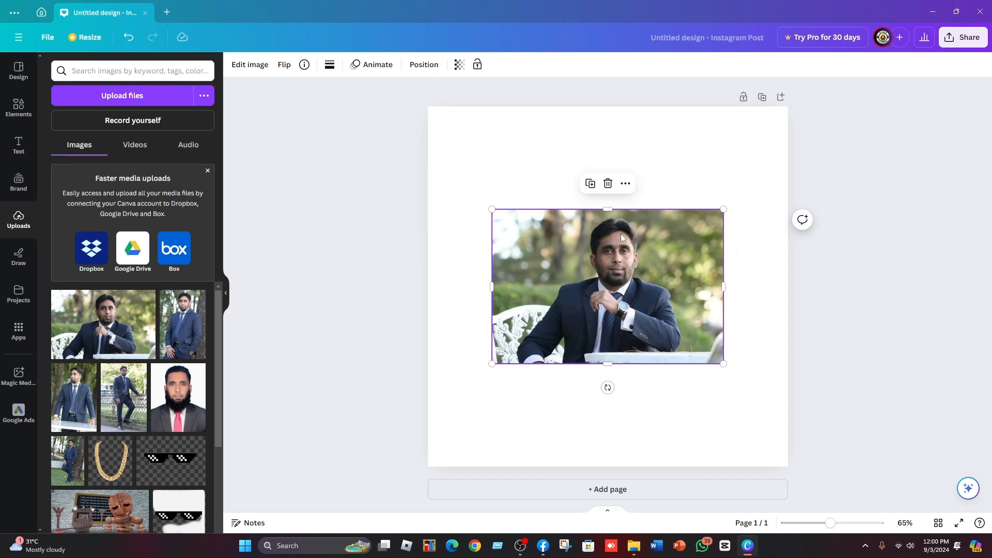
{"action": "left_click_drag", "start_coordinate": [492, 209], "coordinate": [444, 178]}
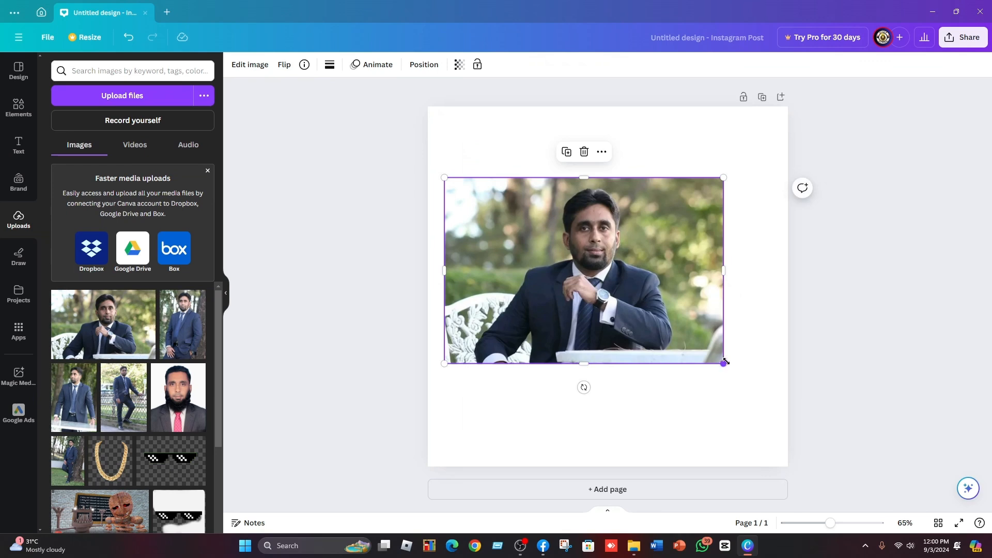
{"action": "left_click_drag", "start_coordinate": [725, 364], "coordinate": [760, 388]}
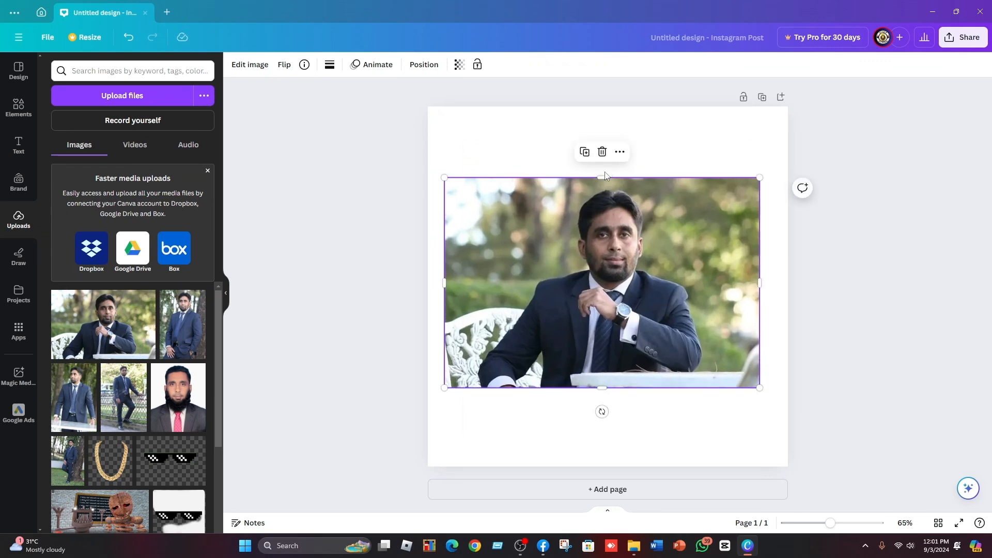
{"action": "left_click_drag", "start_coordinate": [601, 180], "coordinate": [602, 114]}
{"action": "left_click_drag", "start_coordinate": [602, 388], "coordinate": [602, 442]}
{"action": "left_click_drag", "start_coordinate": [759, 278], "coordinate": [785, 286]}
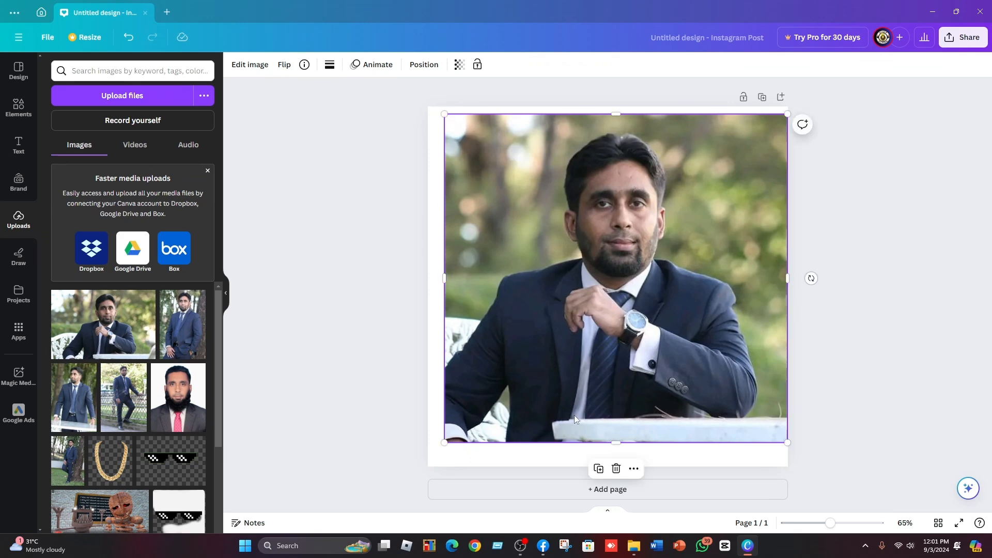
{"action": "left_click_drag", "start_coordinate": [615, 445], "coordinate": [615, 466]}
{"action": "left_click_drag", "start_coordinate": [444, 291], "coordinate": [430, 288]}
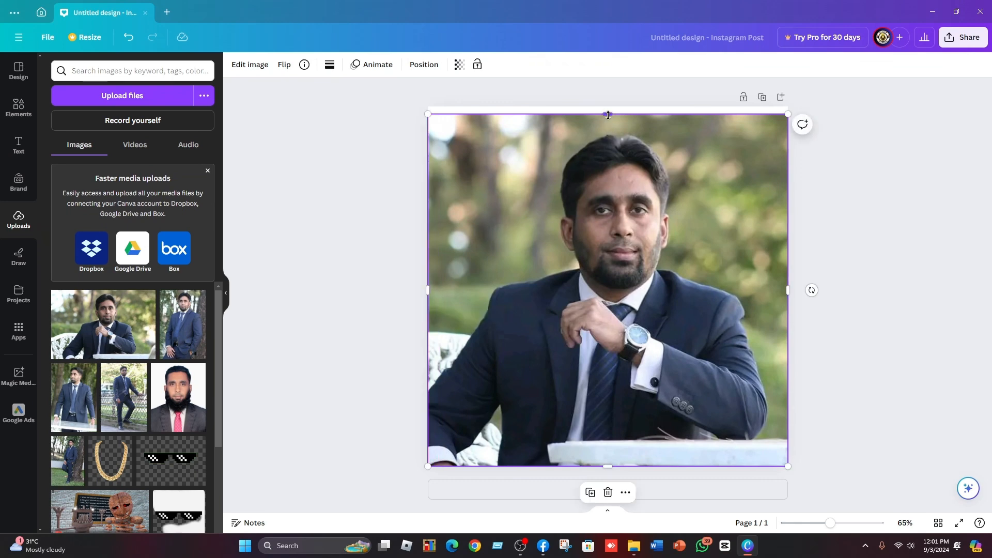
{"action": "left_click_drag", "start_coordinate": [607, 114], "coordinate": [609, 106]}
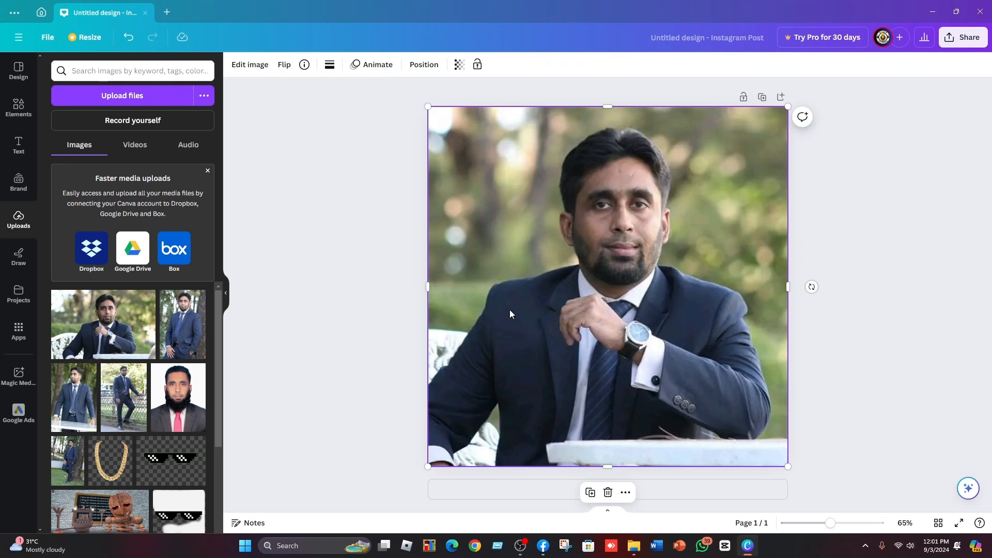
Open the photo's image adjustments and set the white balance temperature to 13.
{"action": "left_click", "coordinate": [253, 66]}
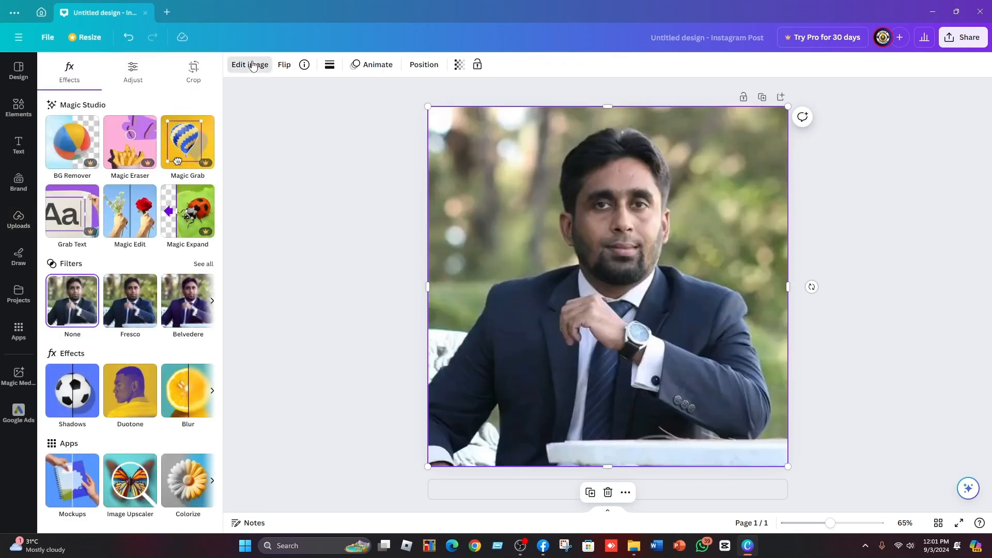
{"action": "left_click", "coordinate": [133, 81]}
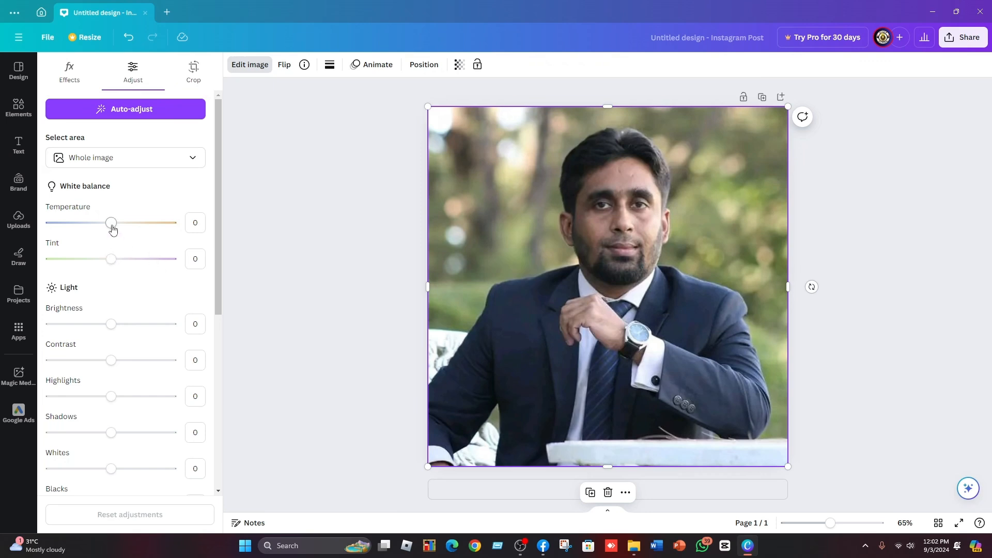
{"action": "left_click_drag", "start_coordinate": [112, 228], "coordinate": [79, 231]}
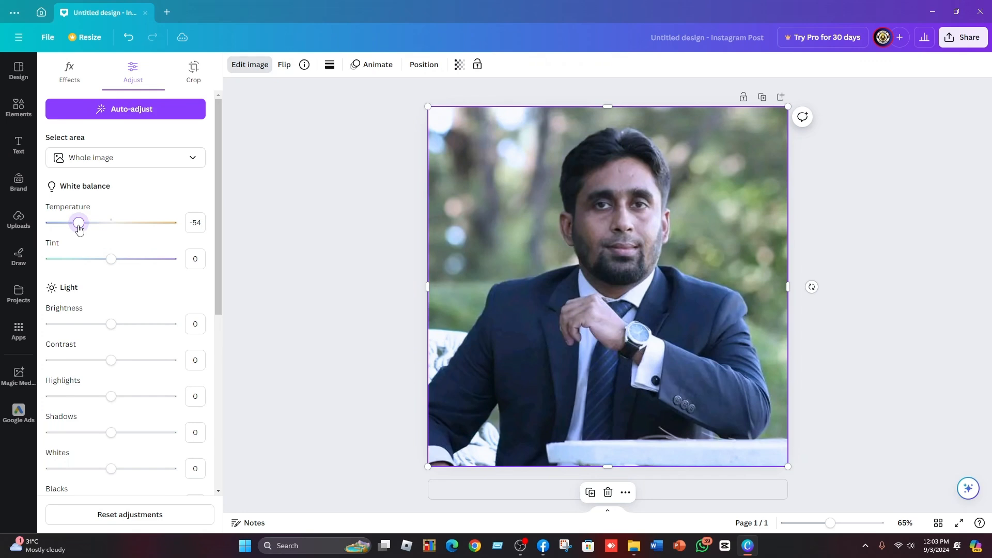
{"action": "left_click_drag", "start_coordinate": [79, 230], "coordinate": [179, 235]}
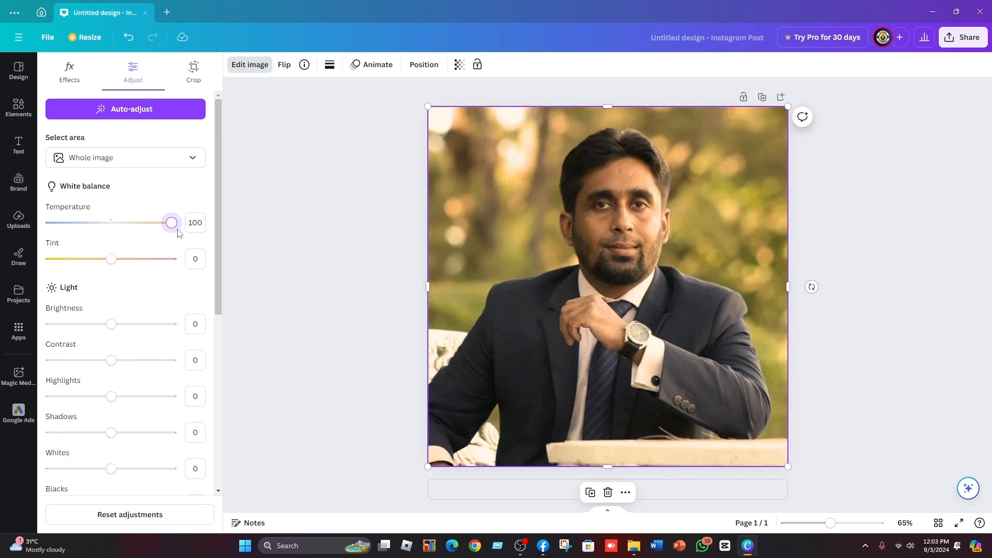
{"action": "left_click_drag", "start_coordinate": [170, 229], "coordinate": [121, 230]}
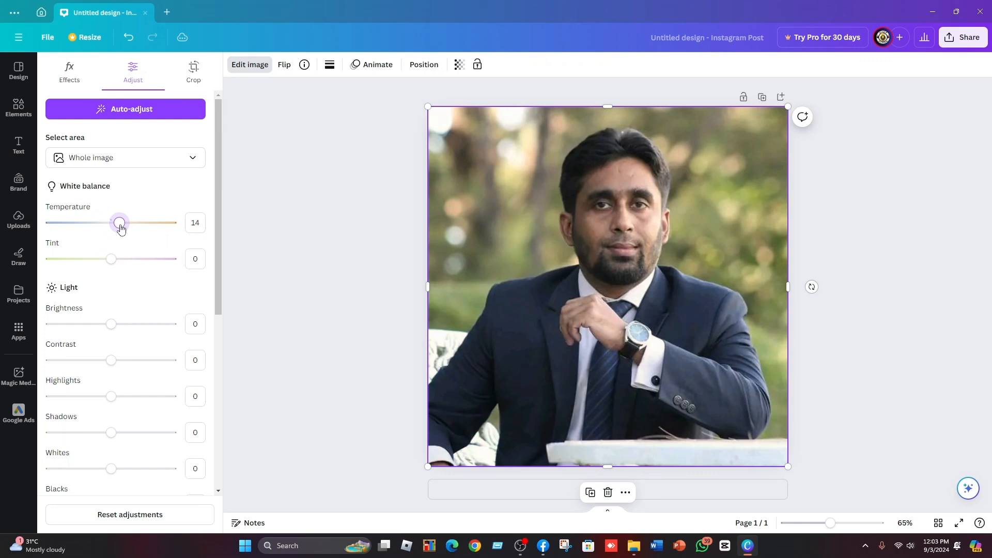
{"action": "mouse_move", "coordinate": [121, 229]}
{"action": "left_mouse_down"}
{"action": "mouse_move", "coordinate": [106, 230]}
{"action": "mouse_move", "coordinate": [120, 230]}
{"action": "left_mouse_up"}
Set the photo's tint to 10.
{"action": "mouse_move", "coordinate": [112, 263]}
{"action": "left_mouse_down"}
{"action": "mouse_move", "coordinate": [57, 263]}
{"action": "mouse_move", "coordinate": [109, 263]}
{"action": "left_mouse_up"}
{"action": "left_click_drag", "start_coordinate": [109, 264], "coordinate": [149, 273]}
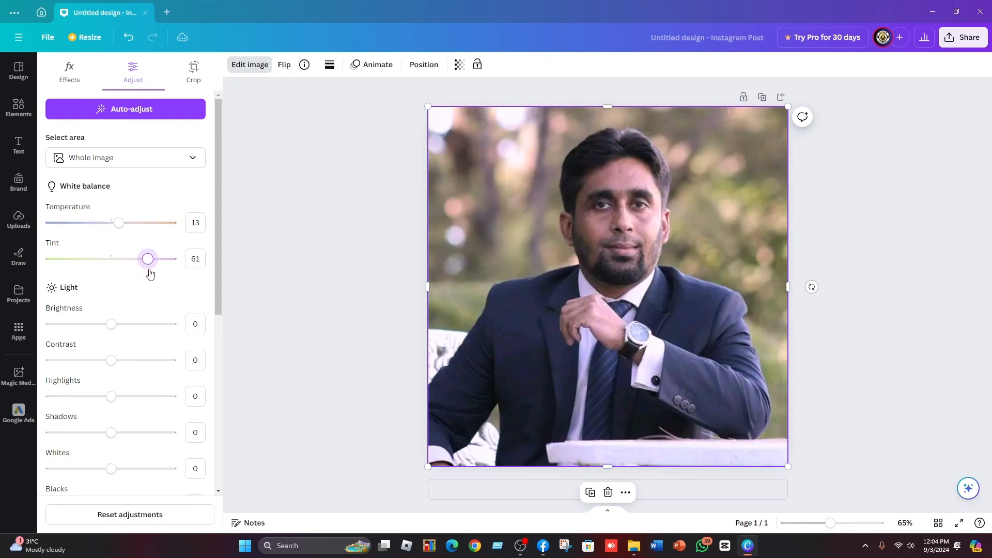
{"action": "left_click_drag", "start_coordinate": [830, 523], "coordinate": [844, 523]}
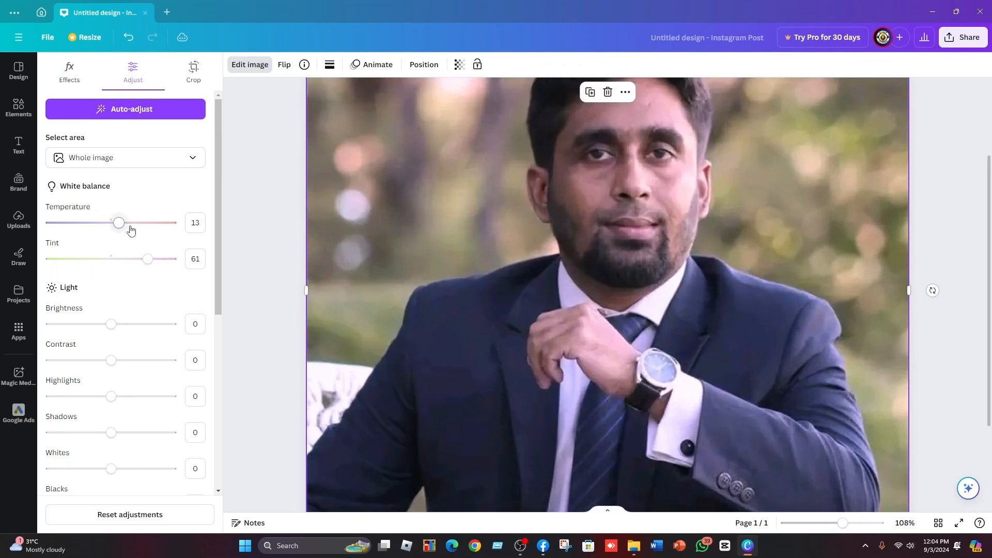
{"action": "left_click_drag", "start_coordinate": [149, 260], "coordinate": [116, 269]}
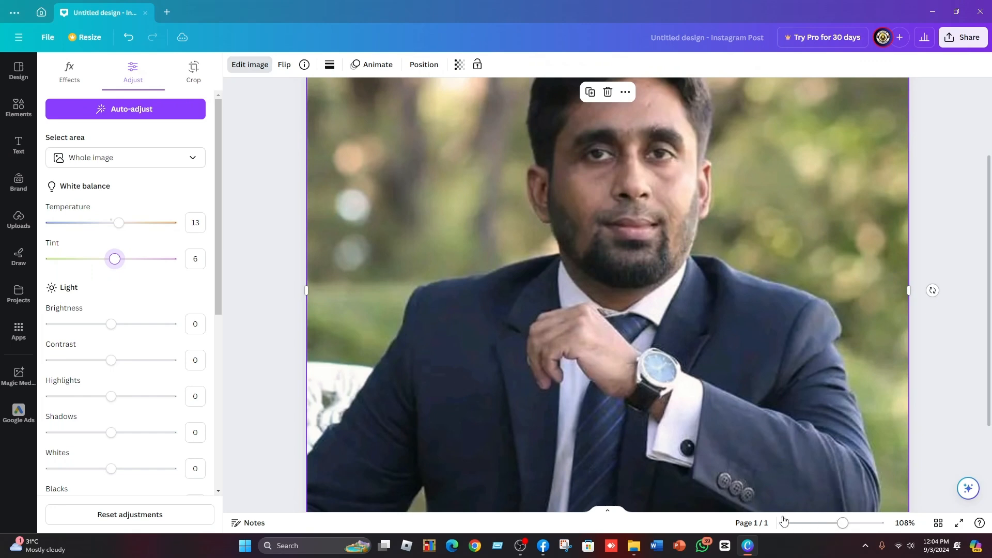
{"action": "left_click", "coordinate": [837, 524]}
{"action": "left_click_drag", "start_coordinate": [836, 525], "coordinate": [832, 524]}
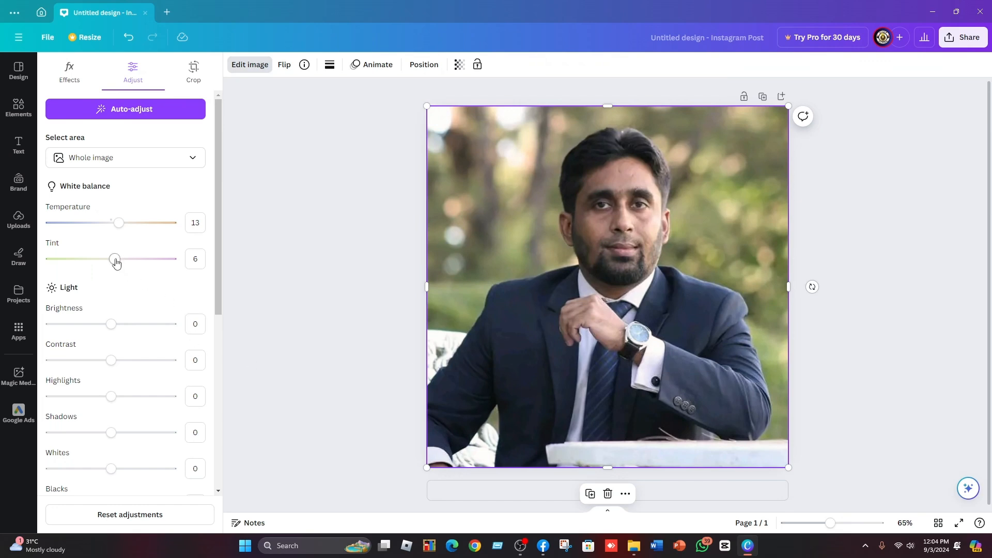
{"action": "left_click_drag", "start_coordinate": [117, 264], "coordinate": [118, 267]}
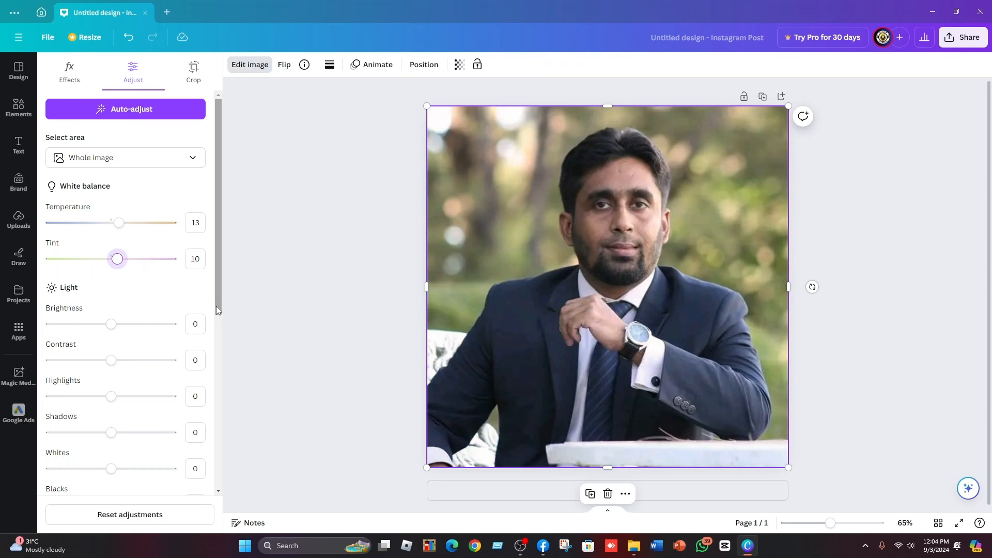
Set the photo's brightness to 10.
{"action": "scroll", "coordinate": [127, 312], "scroll_direction": "down", "scroll_amount": 2}
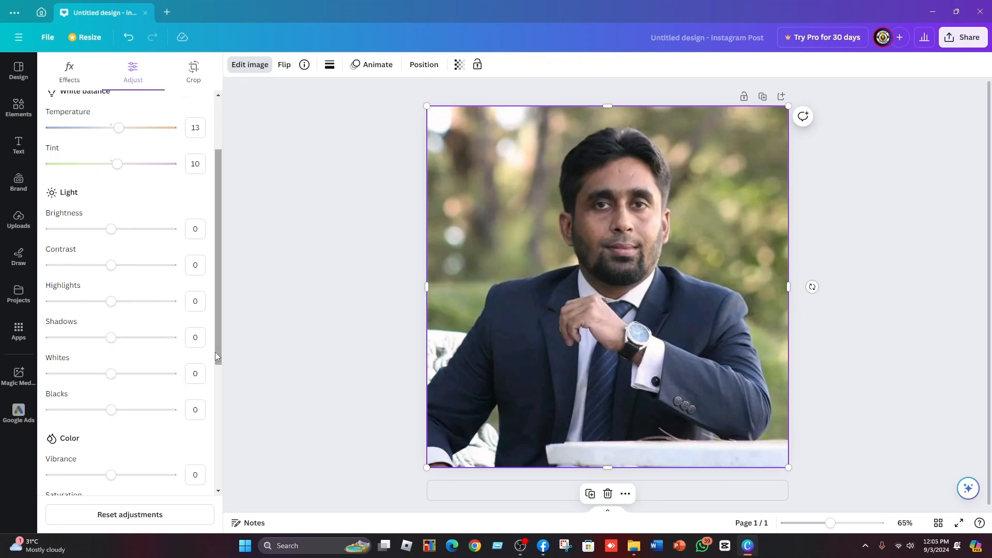
{"action": "left_click_drag", "start_coordinate": [215, 352], "coordinate": [222, 332]}
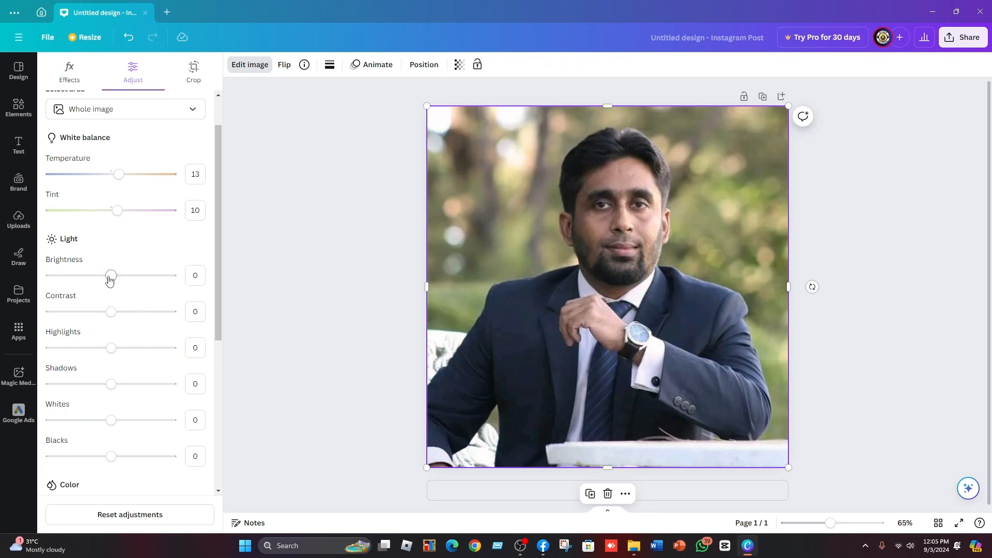
{"action": "left_click_drag", "start_coordinate": [110, 280], "coordinate": [157, 283]}
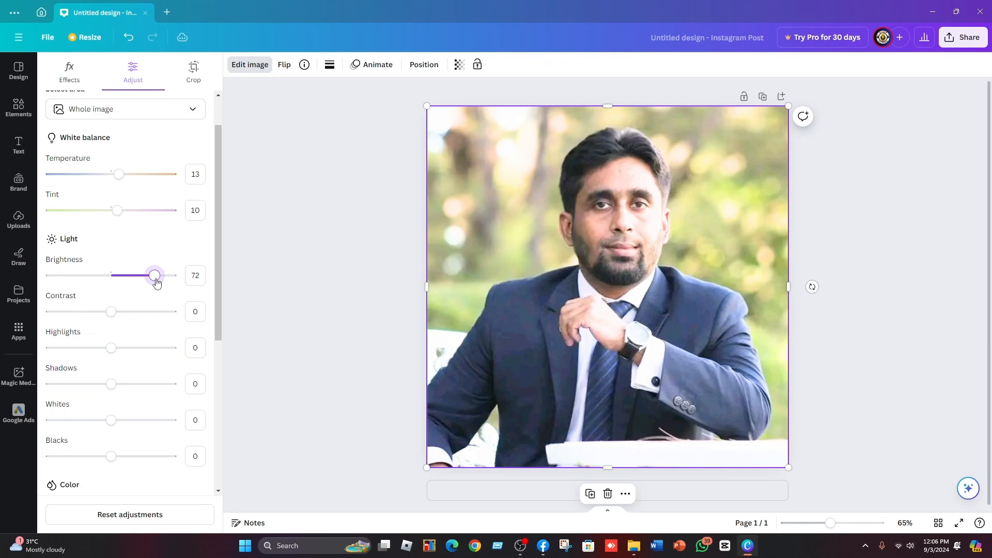
{"action": "left_click_drag", "start_coordinate": [156, 283], "coordinate": [118, 281]}
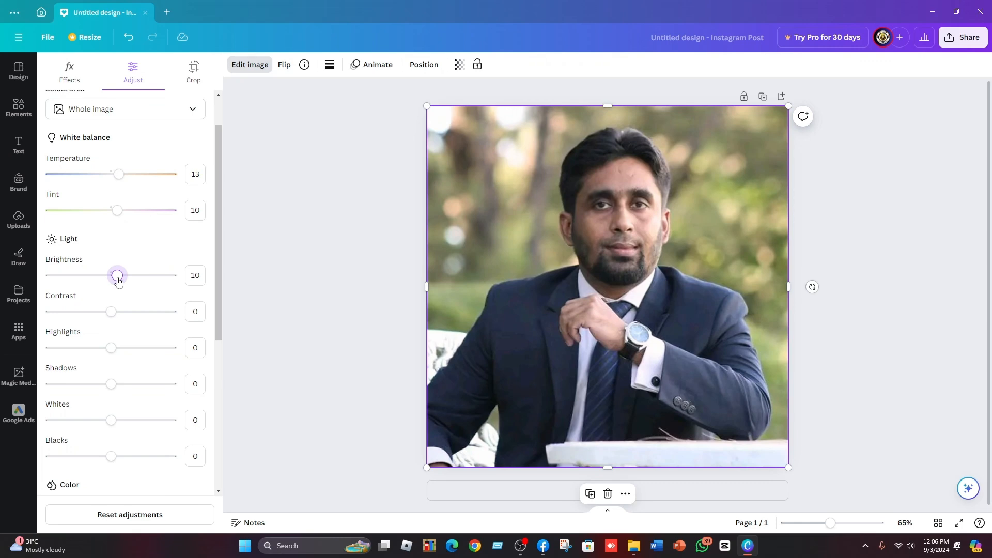
Set the photo's contrast to 8.
{"action": "left_click_drag", "start_coordinate": [110, 317], "coordinate": [48, 325]}
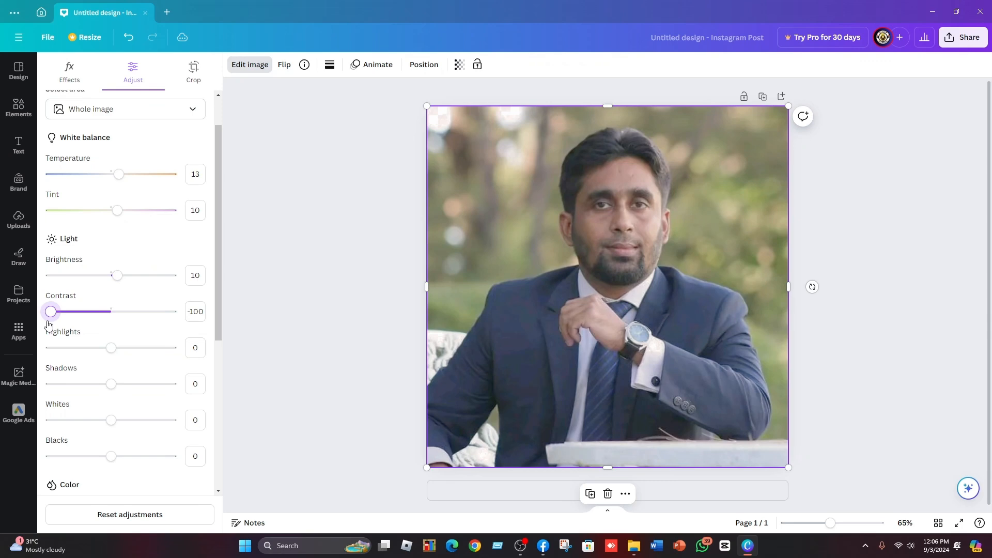
{"action": "left_click_drag", "start_coordinate": [49, 324], "coordinate": [85, 333]}
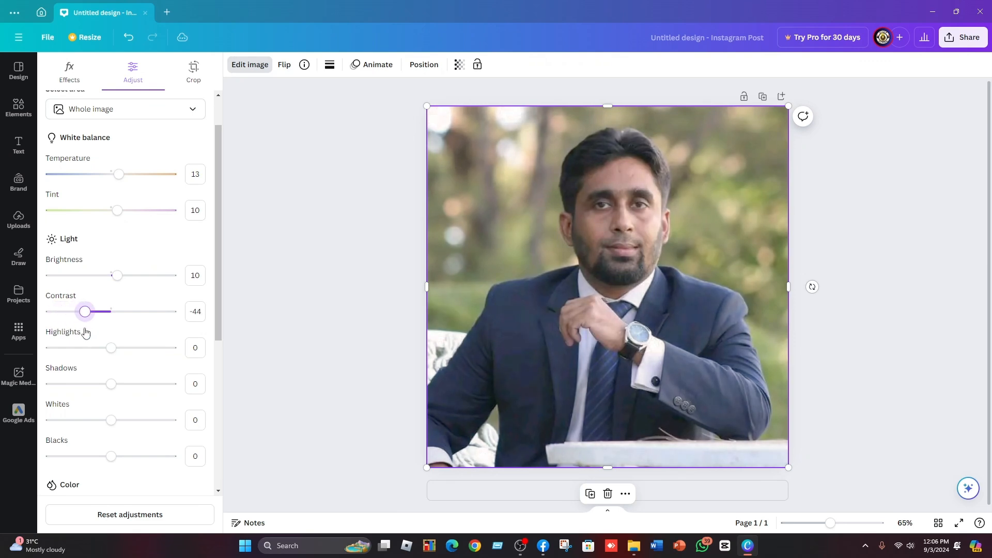
{"action": "left_click_drag", "start_coordinate": [86, 333], "coordinate": [95, 334]}
{"action": "left_click_drag", "start_coordinate": [95, 334], "coordinate": [103, 333]}
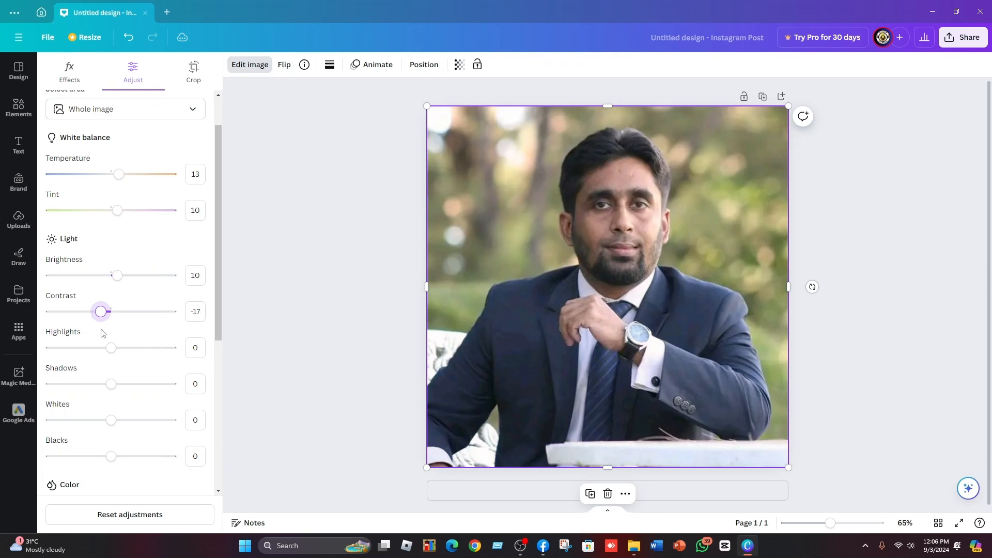
{"action": "left_click_drag", "start_coordinate": [101, 313], "coordinate": [131, 322]}
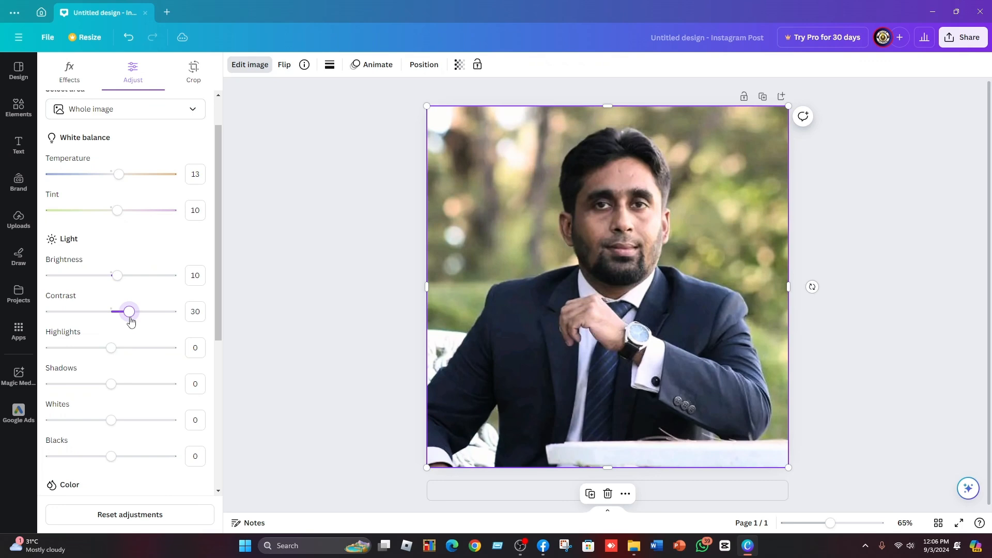
{"action": "left_click_drag", "start_coordinate": [130, 321], "coordinate": [118, 321]}
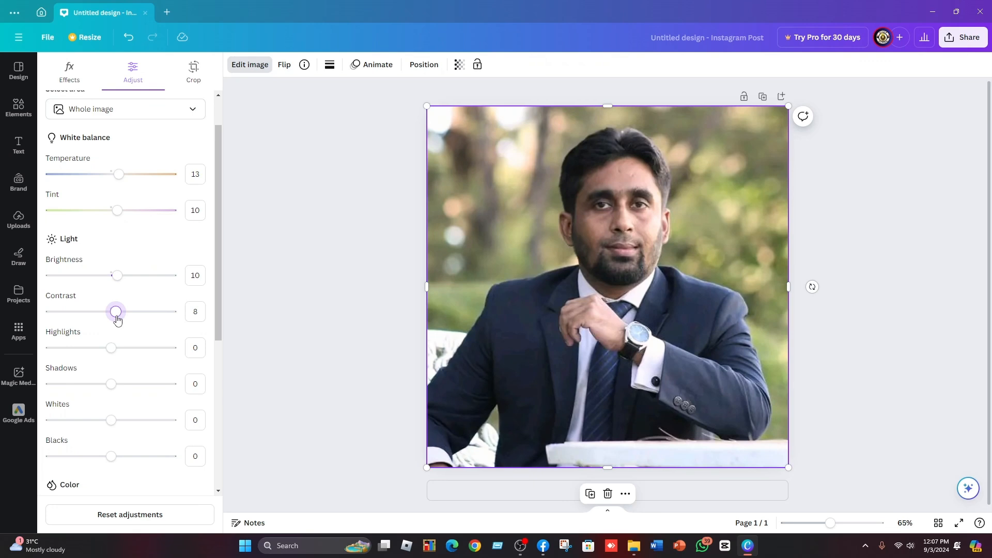
Set the photo's highlights to 10 and shadows to 15.
{"action": "left_click_drag", "start_coordinate": [112, 348], "coordinate": [3, 356]}
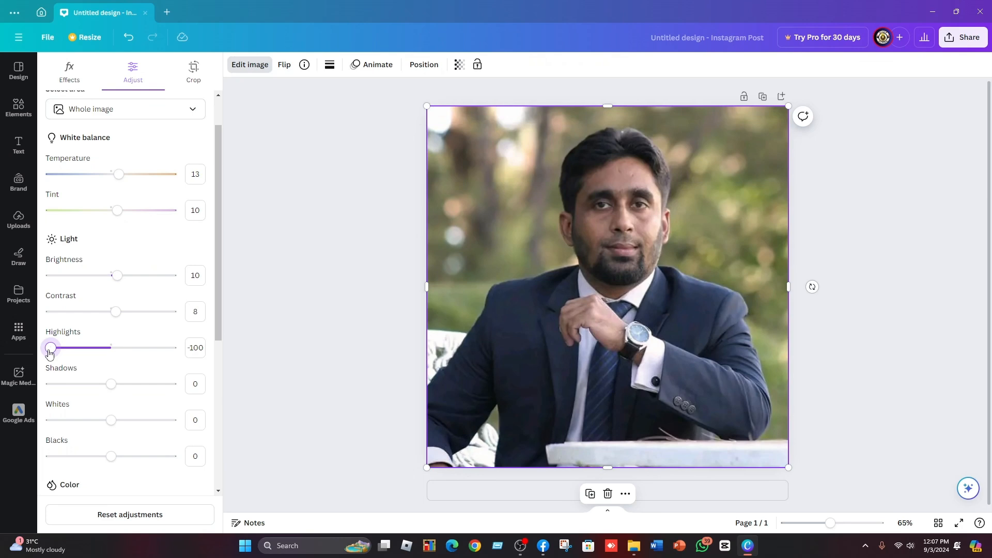
{"action": "left_click_drag", "start_coordinate": [50, 354], "coordinate": [119, 366]}
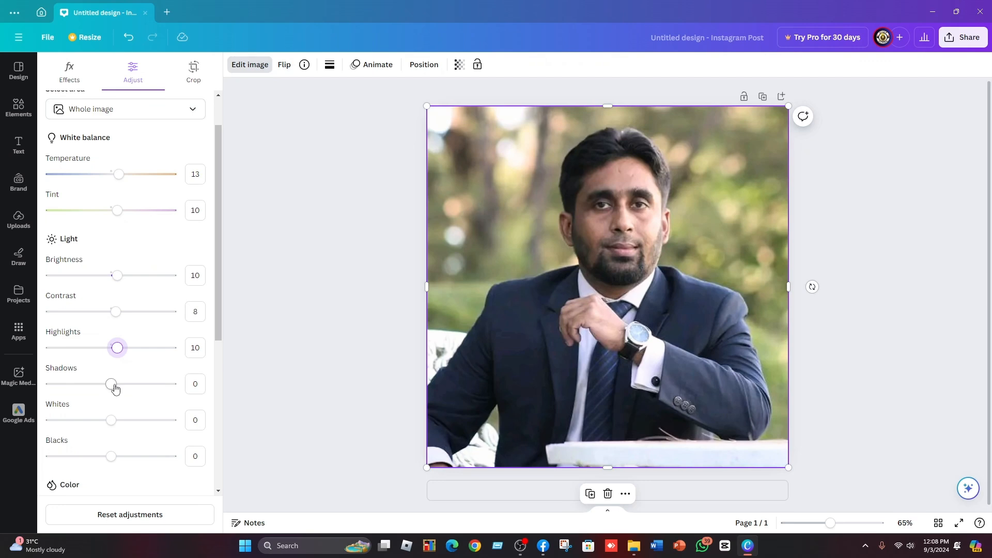
{"action": "left_click_drag", "start_coordinate": [114, 388], "coordinate": [52, 388]}
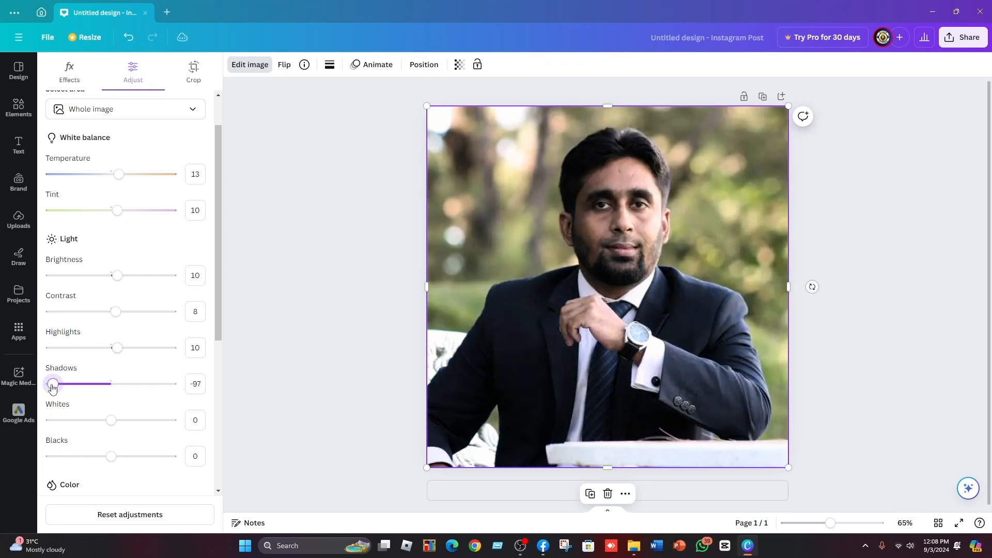
{"action": "left_click_drag", "start_coordinate": [52, 388], "coordinate": [50, 389]}
{"action": "left_click_drag", "start_coordinate": [50, 387], "coordinate": [184, 397]}
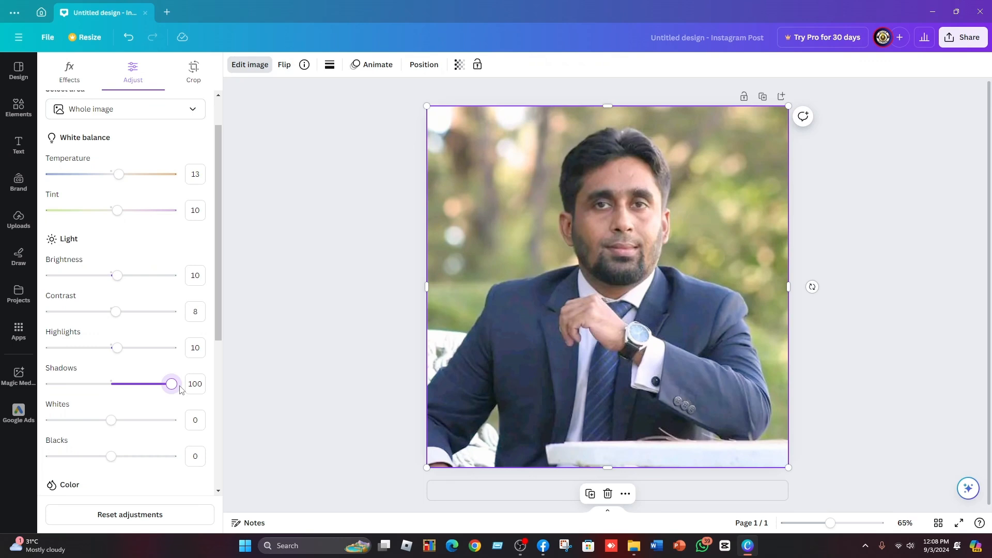
{"action": "left_click_drag", "start_coordinate": [180, 389], "coordinate": [117, 395]}
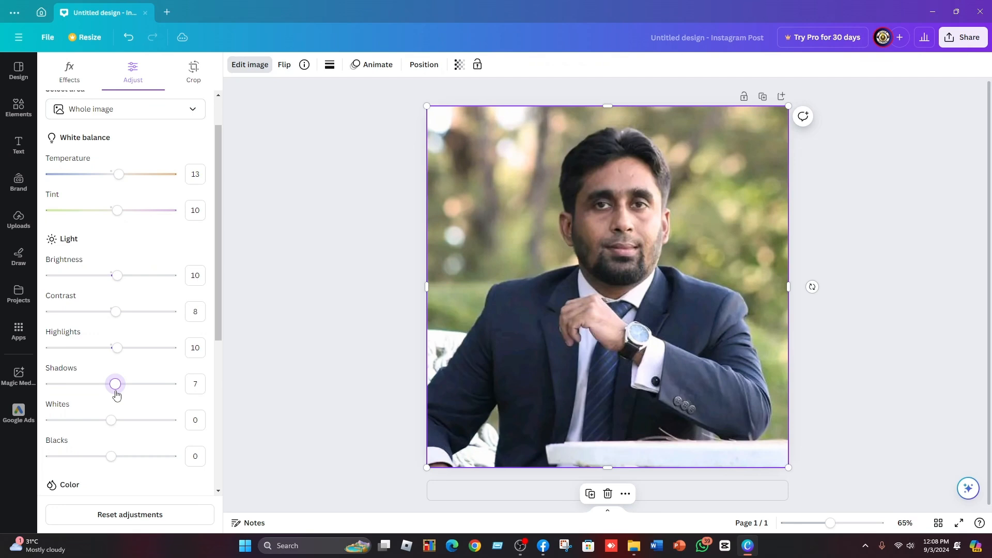
{"action": "left_click_drag", "start_coordinate": [117, 396], "coordinate": [122, 396]}
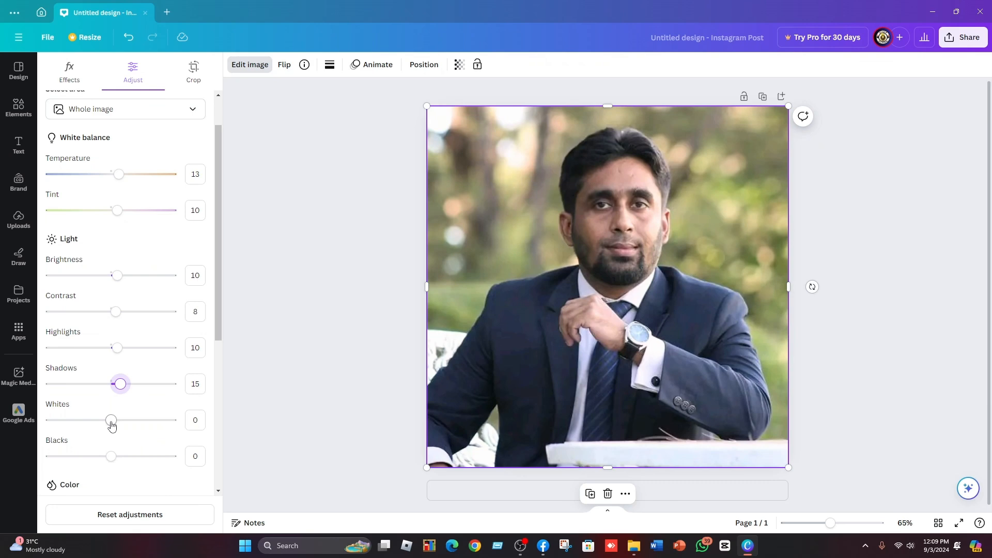
Set the photo's whites to 22 and blacks to 10.
{"action": "left_click_drag", "start_coordinate": [112, 425], "coordinate": [40, 428]}
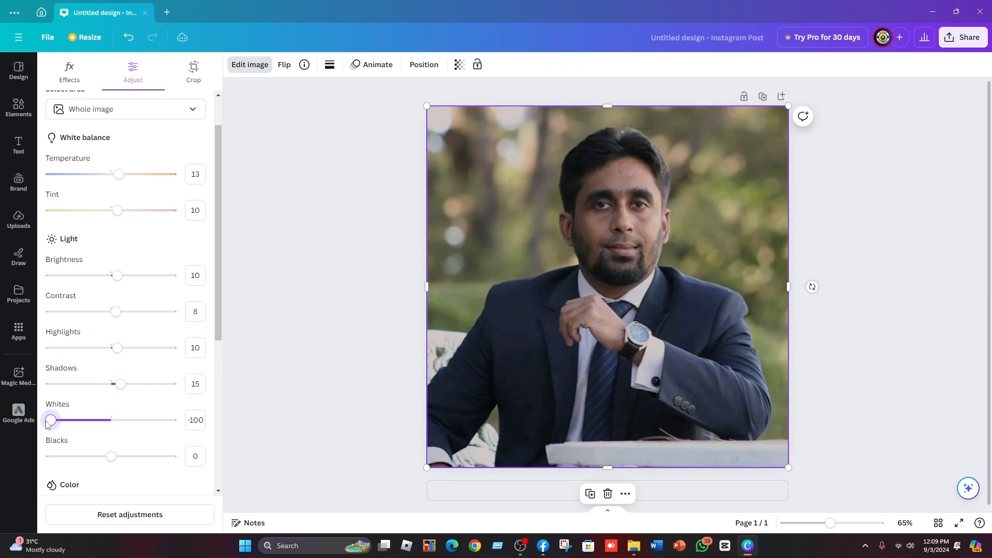
{"action": "left_click_drag", "start_coordinate": [50, 425], "coordinate": [131, 424]}
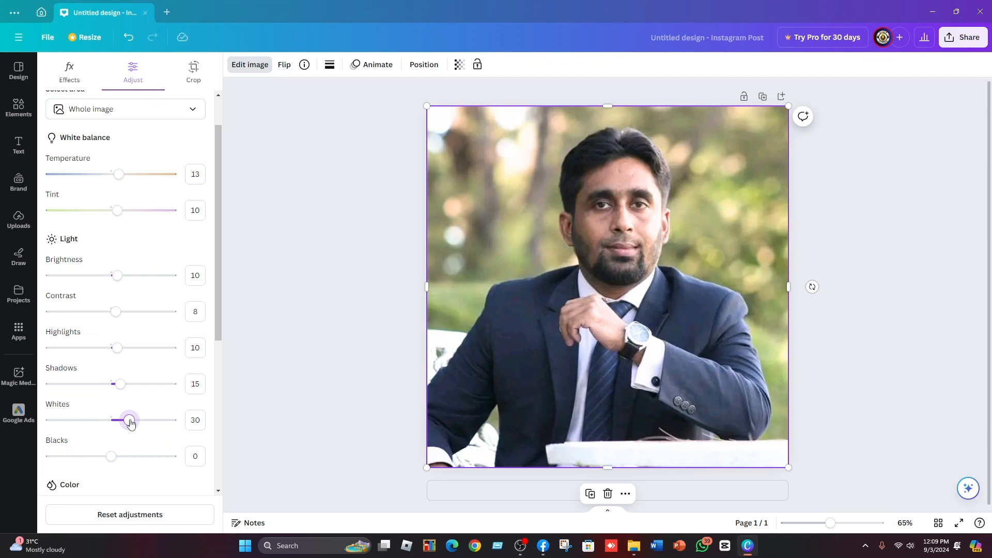
{"action": "left_click_drag", "start_coordinate": [130, 424], "coordinate": [126, 430]}
{"action": "left_click_drag", "start_coordinate": [115, 457], "coordinate": [44, 459]}
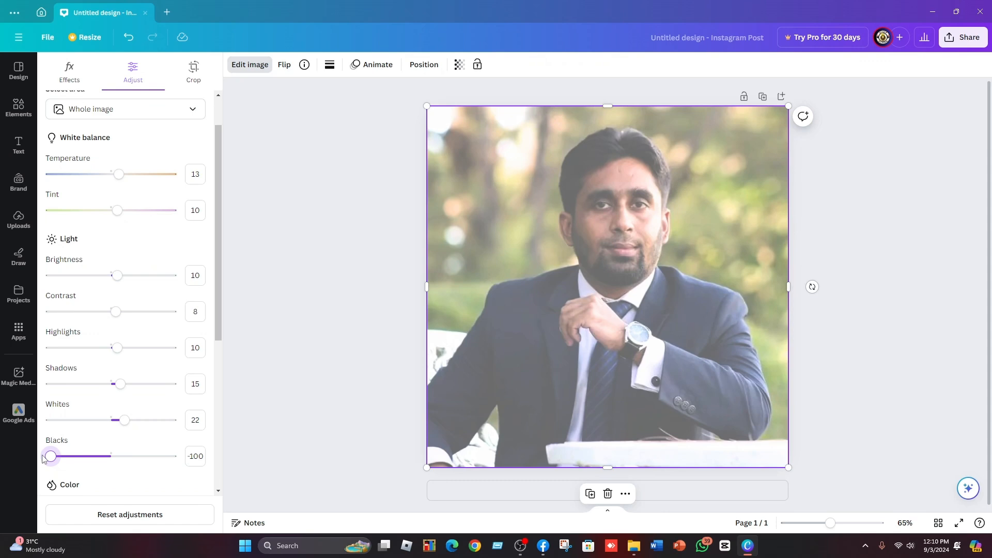
{"action": "left_click_drag", "start_coordinate": [43, 459], "coordinate": [177, 471]}
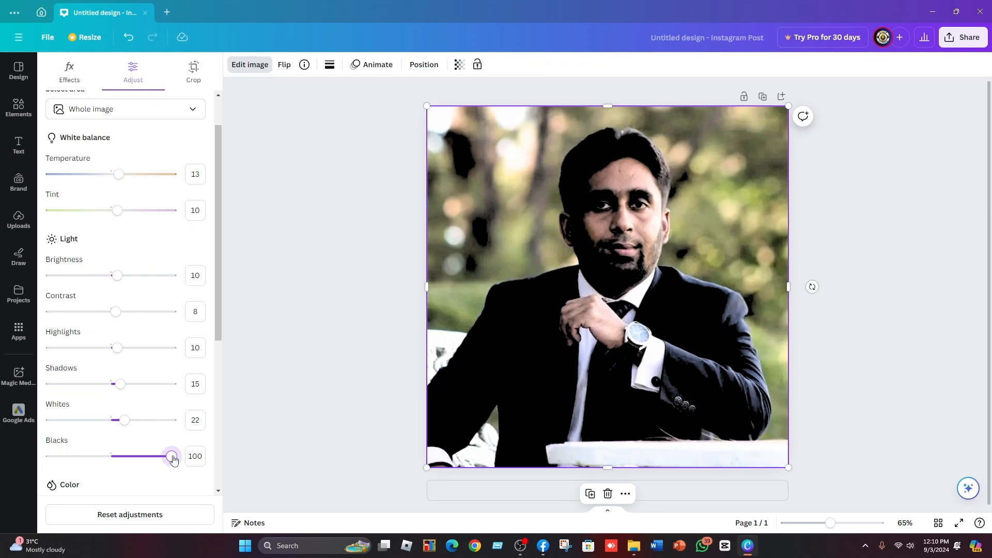
{"action": "left_click_drag", "start_coordinate": [172, 457], "coordinate": [118, 460]}
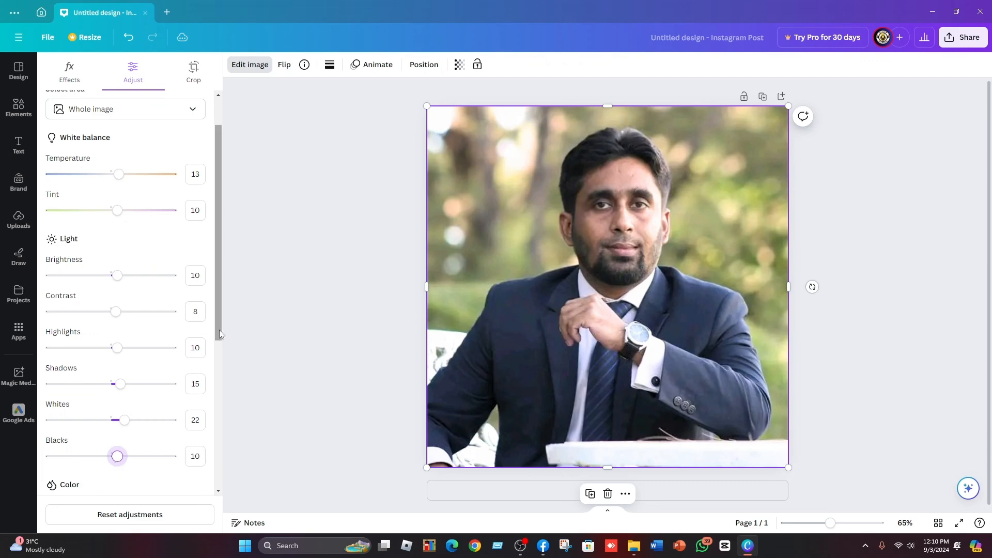
Set the photo's vibrance to 50 and saturation to 40.
{"action": "left_click_drag", "start_coordinate": [219, 330], "coordinate": [216, 420]}
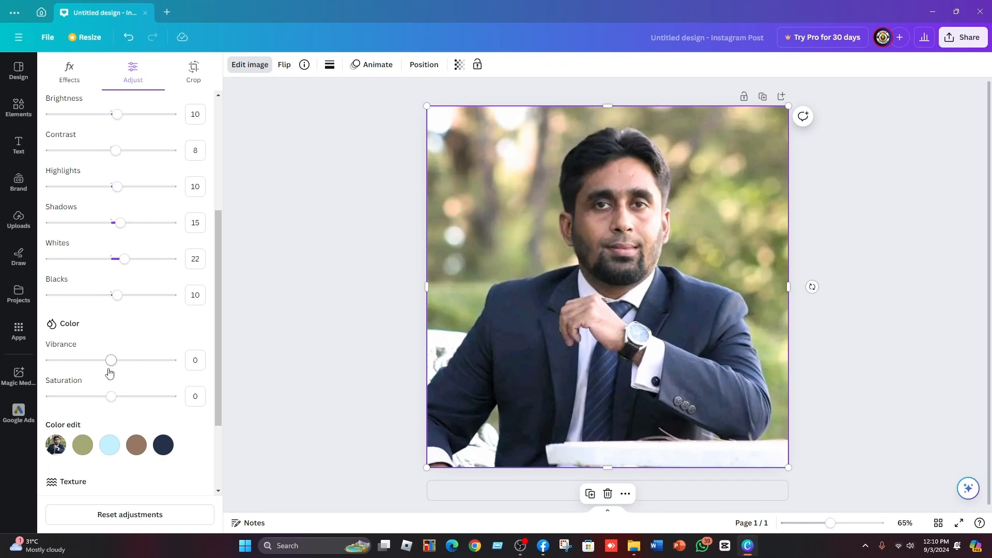
{"action": "left_click_drag", "start_coordinate": [110, 361], "coordinate": [157, 371]}
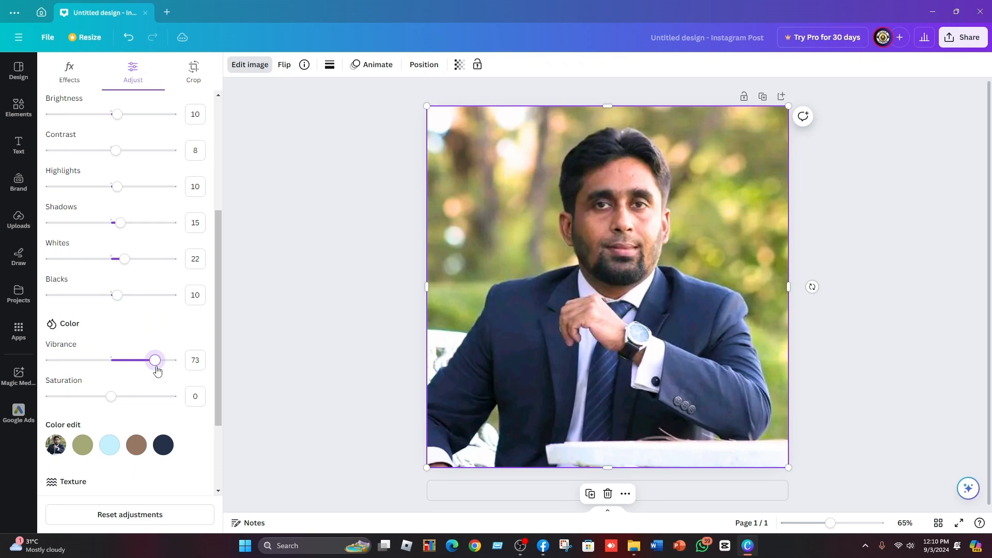
{"action": "left_click_drag", "start_coordinate": [157, 371], "coordinate": [143, 370]}
{"action": "left_click_drag", "start_coordinate": [110, 397], "coordinate": [43, 399]}
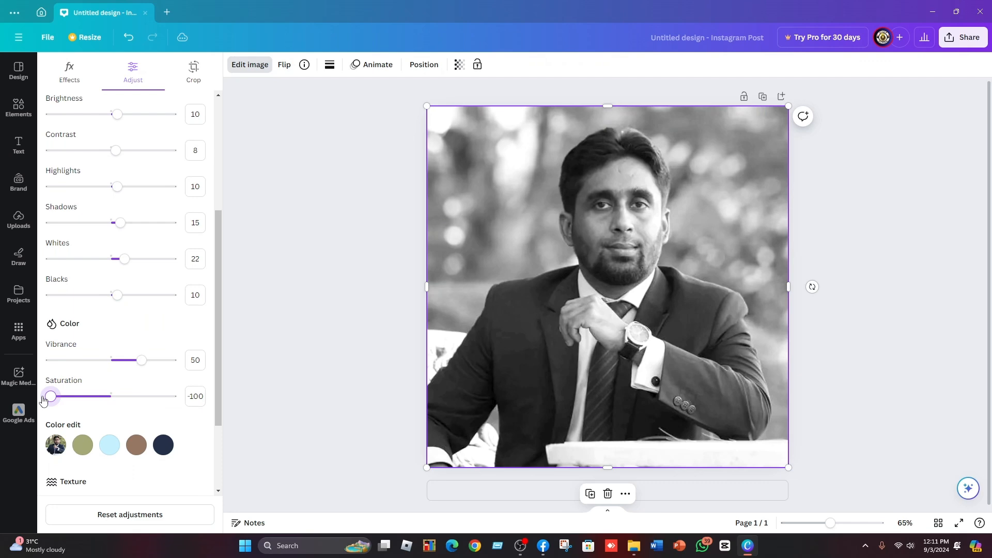
{"action": "left_click_drag", "start_coordinate": [44, 401], "coordinate": [131, 398]}
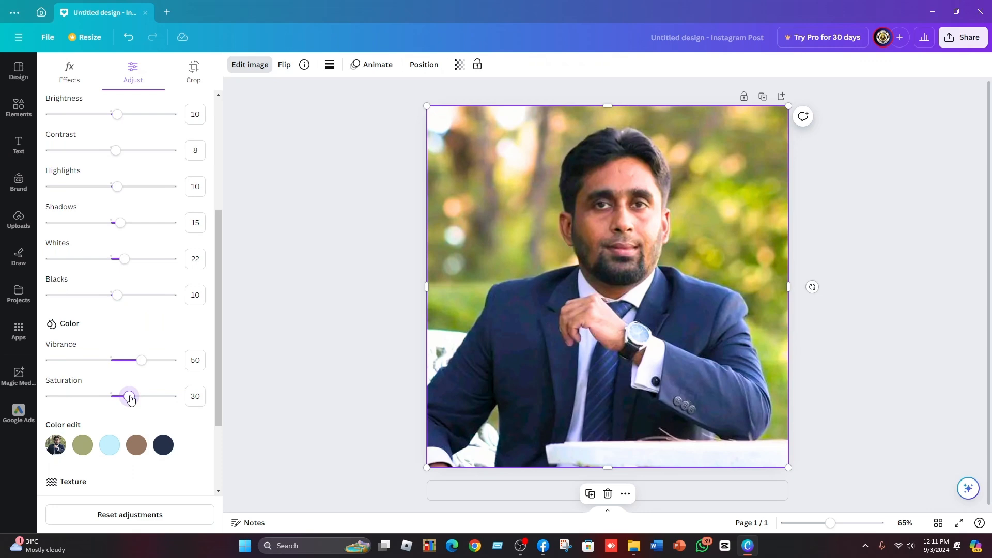
{"action": "mouse_move", "coordinate": [130, 399]}
{"action": "left_mouse_down"}
{"action": "mouse_move", "coordinate": [110, 398]}
{"action": "mouse_move", "coordinate": [146, 411]}
{"action": "mouse_move", "coordinate": [137, 411]}
{"action": "left_mouse_up"}
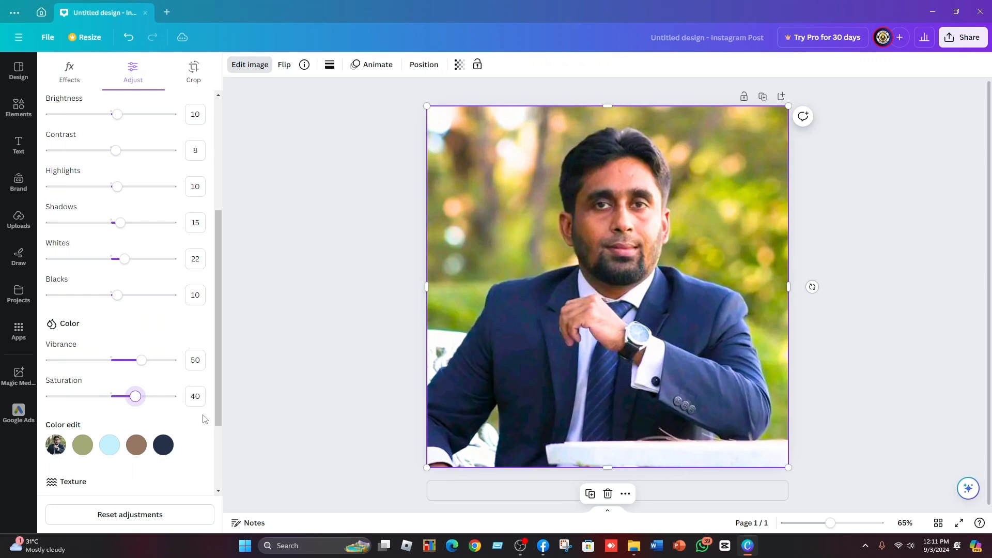
{"action": "left_click_drag", "start_coordinate": [219, 411], "coordinate": [220, 467]}
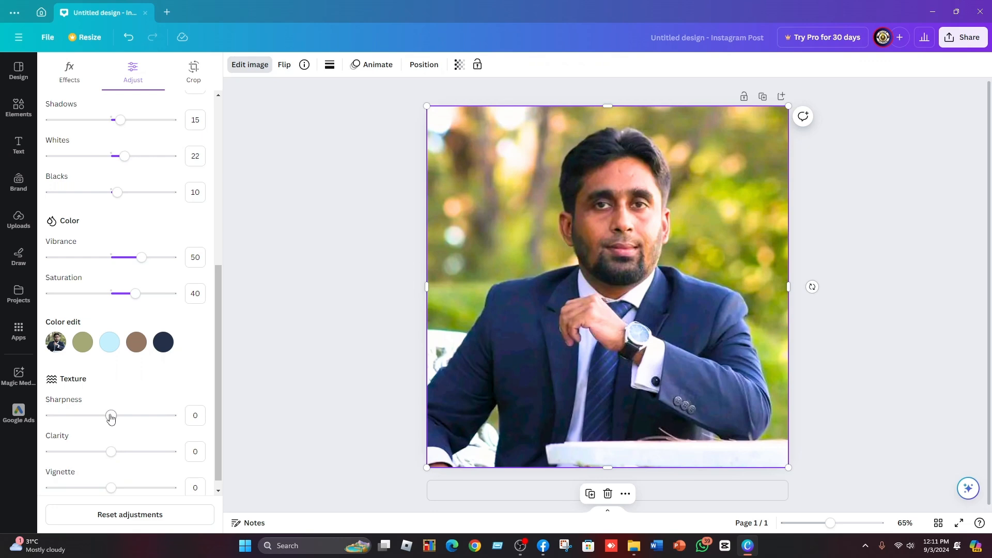
Set the photo's sharpness to 10 and clarity to 6.
{"action": "left_click_drag", "start_coordinate": [110, 415], "coordinate": [169, 429]}
{"action": "left_click_drag", "start_coordinate": [166, 429], "coordinate": [93, 426]}
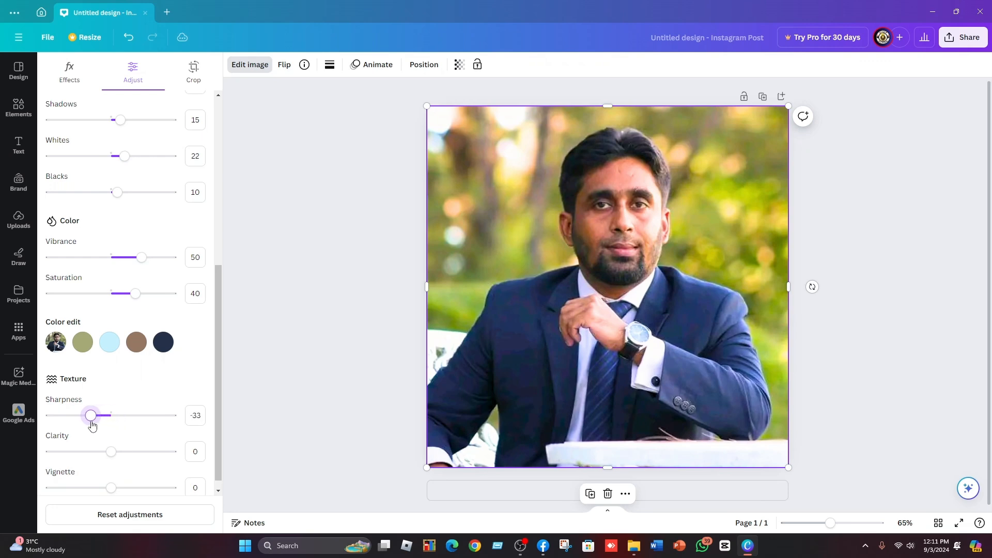
{"action": "left_click_drag", "start_coordinate": [92, 426], "coordinate": [117, 425]}
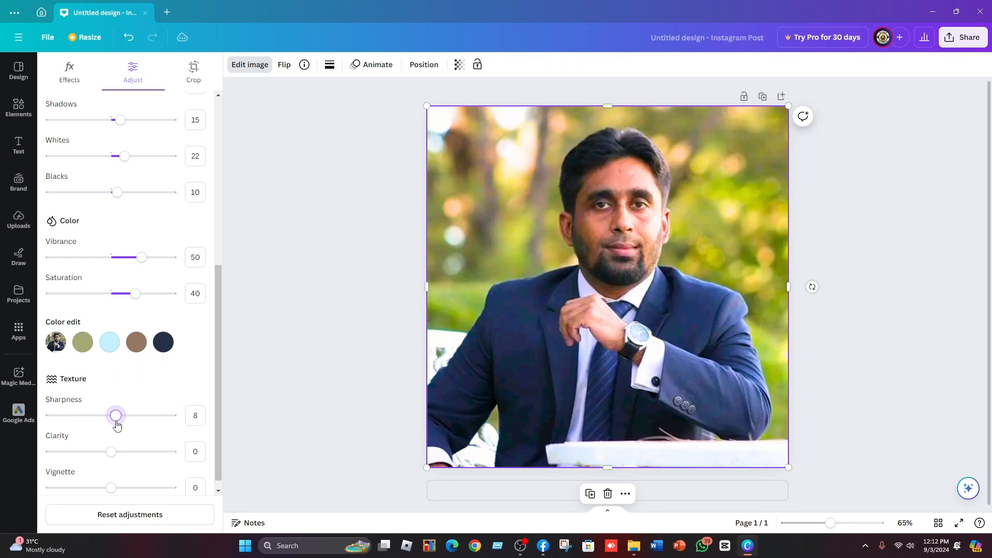
{"action": "left_click_drag", "start_coordinate": [116, 426], "coordinate": [119, 425]}
{"action": "mouse_move", "coordinate": [110, 457]}
{"action": "left_mouse_down"}
{"action": "mouse_move", "coordinate": [181, 466]}
{"action": "mouse_move", "coordinate": [62, 457]}
{"action": "mouse_move", "coordinate": [41, 444]}
{"action": "mouse_move", "coordinate": [116, 457]}
{"action": "left_mouse_up"}
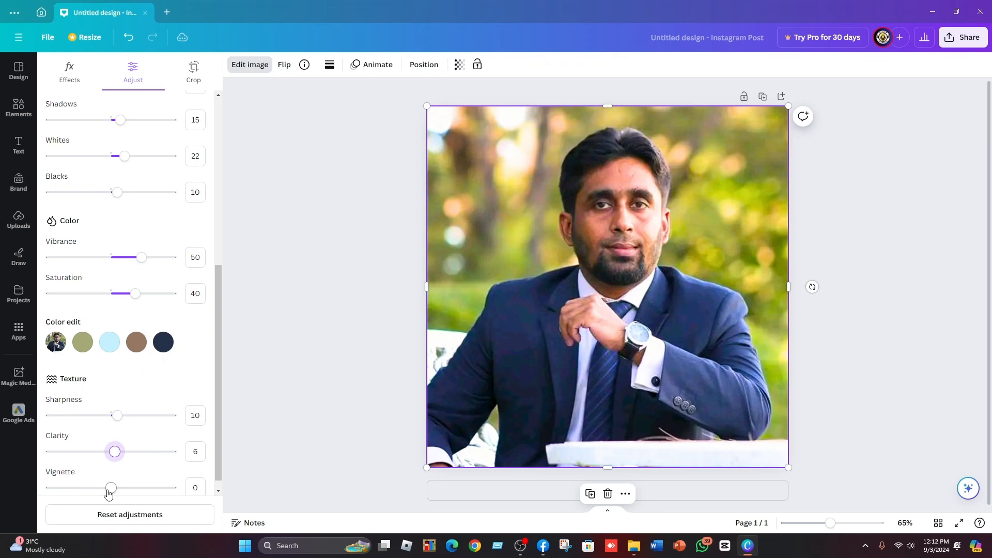
Set the photo's vignette to 50.
{"action": "left_click_drag", "start_coordinate": [109, 493], "coordinate": [37, 495]}
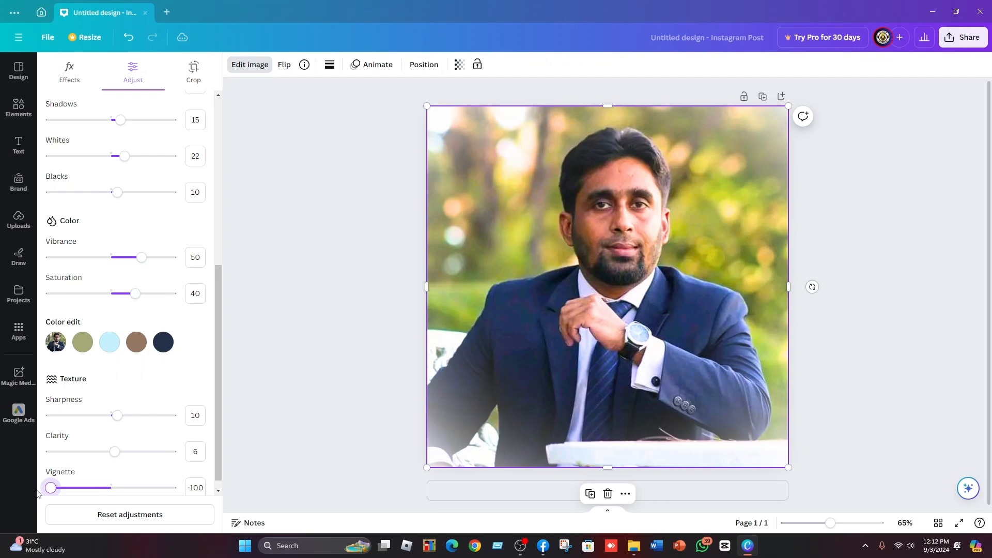
{"action": "left_click_drag", "start_coordinate": [51, 490], "coordinate": [180, 506]}
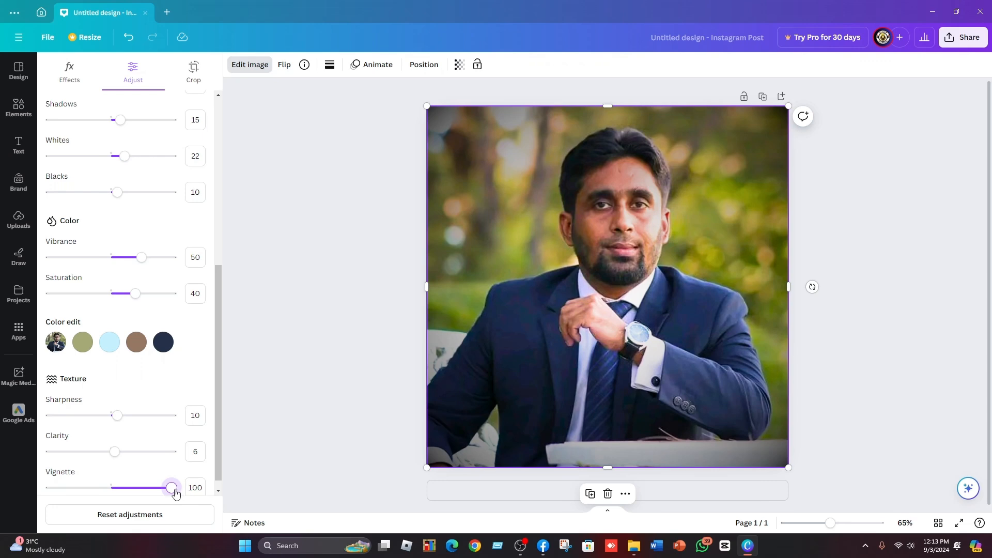
{"action": "left_click_drag", "start_coordinate": [172, 489], "coordinate": [142, 503]}
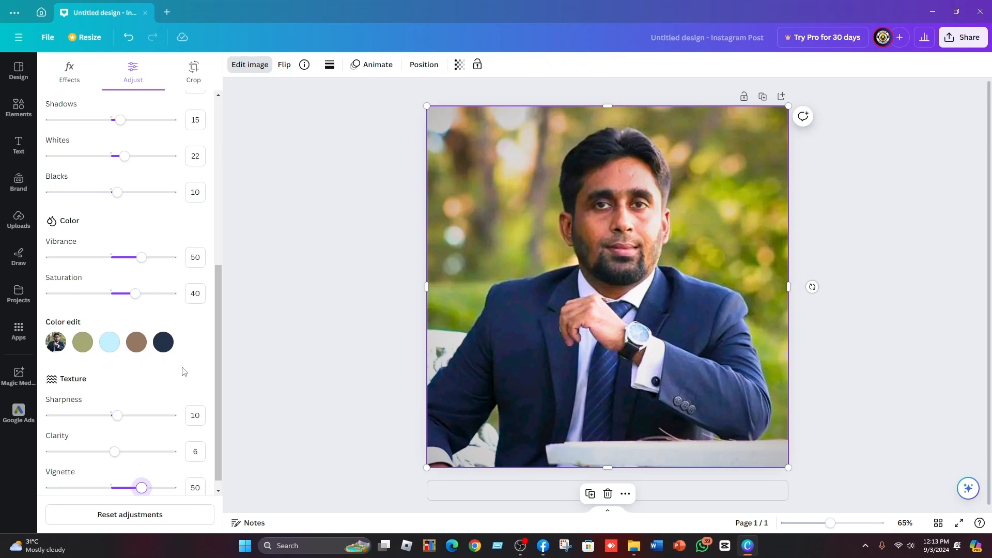
Close the adjustments and add a second blank page to the design.
{"action": "left_click_drag", "start_coordinate": [216, 339], "coordinate": [210, 166]}
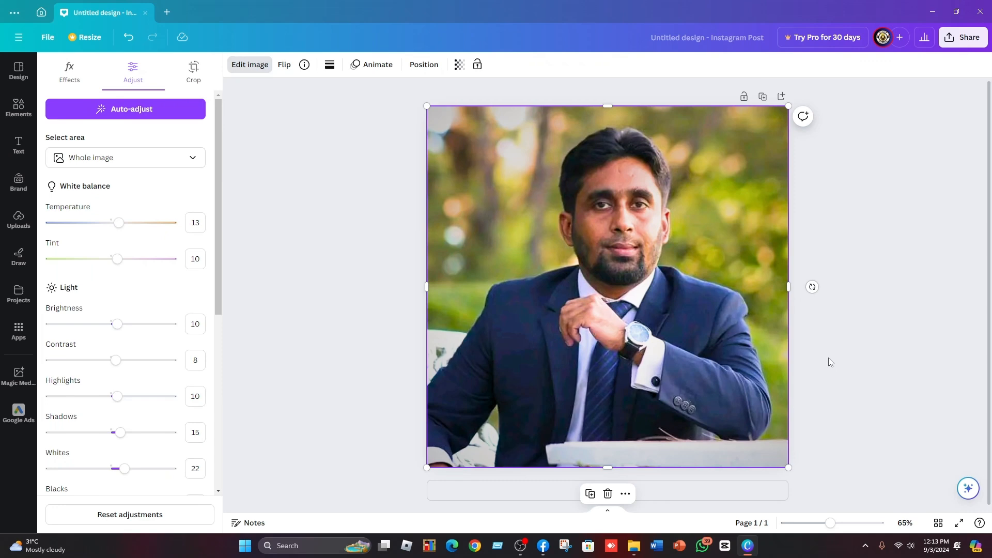
{"action": "left_click", "coordinate": [808, 489]}
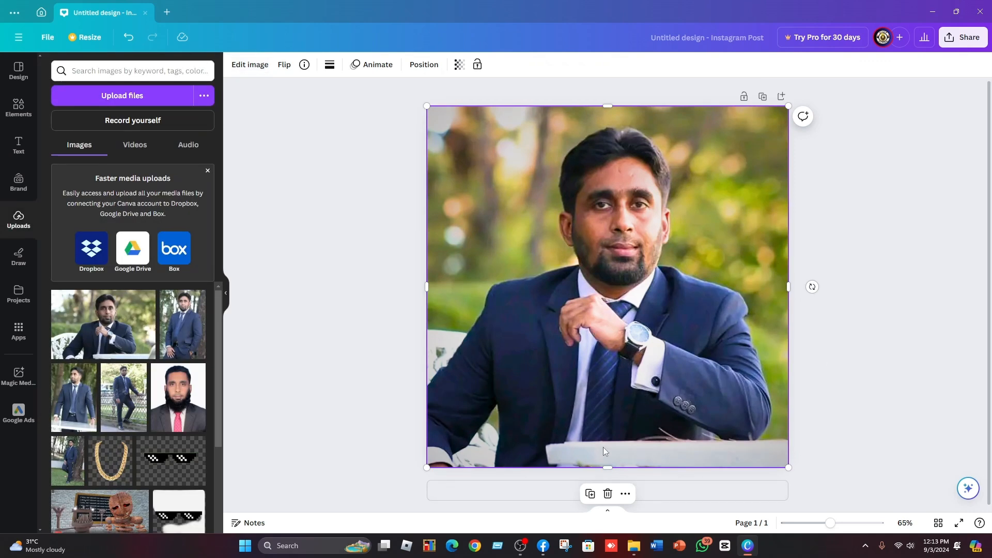
{"action": "left_click", "coordinate": [662, 493]}
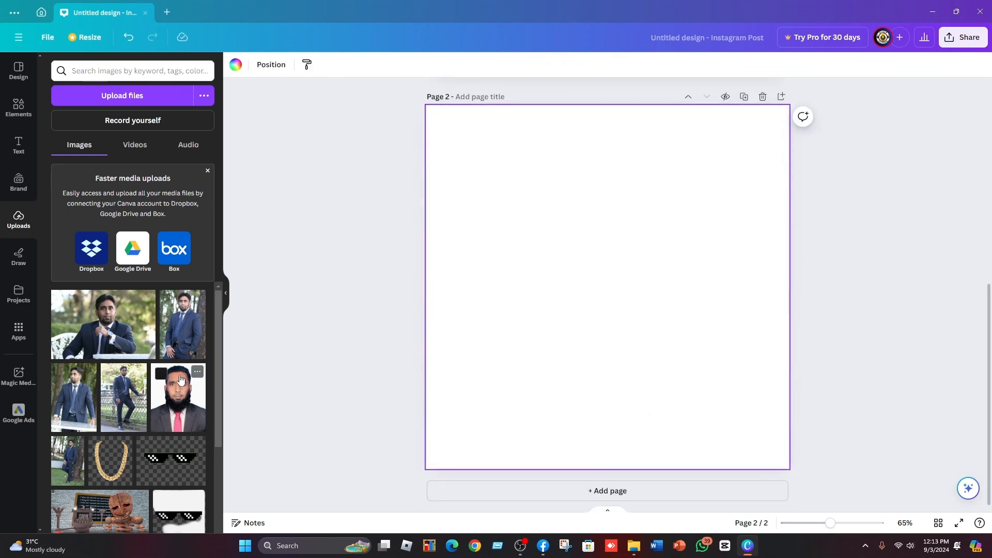
Place the standing suit portrait on page 2 and resize it to fill the square page.
{"action": "left_click", "coordinate": [184, 333]}
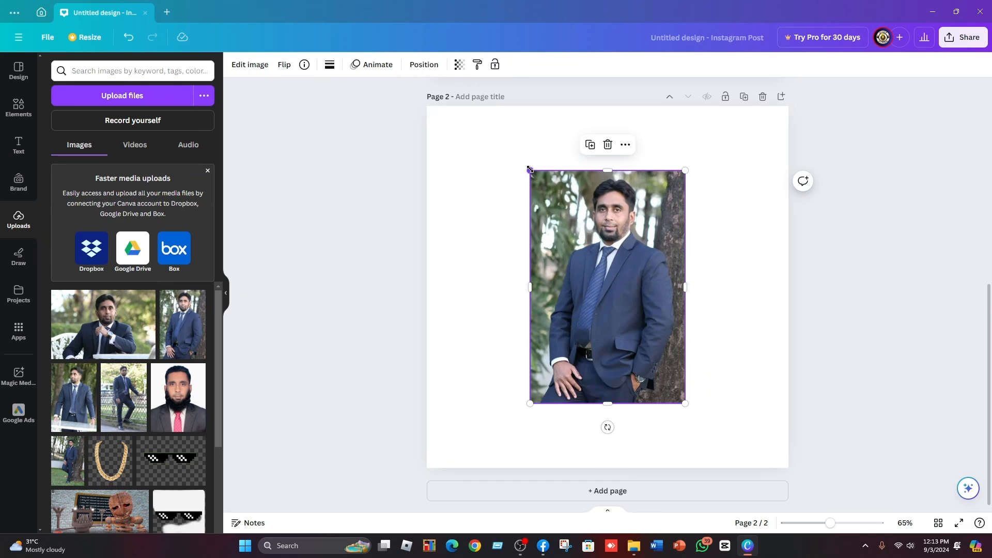
{"action": "left_click_drag", "start_coordinate": [530, 170], "coordinate": [454, 148]}
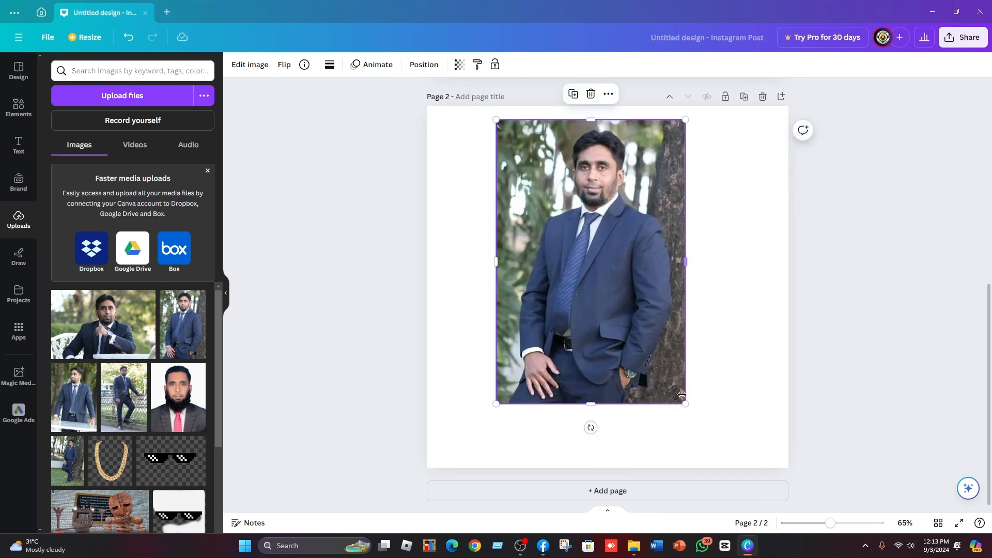
{"action": "left_click_drag", "start_coordinate": [685, 403], "coordinate": [724, 462]}
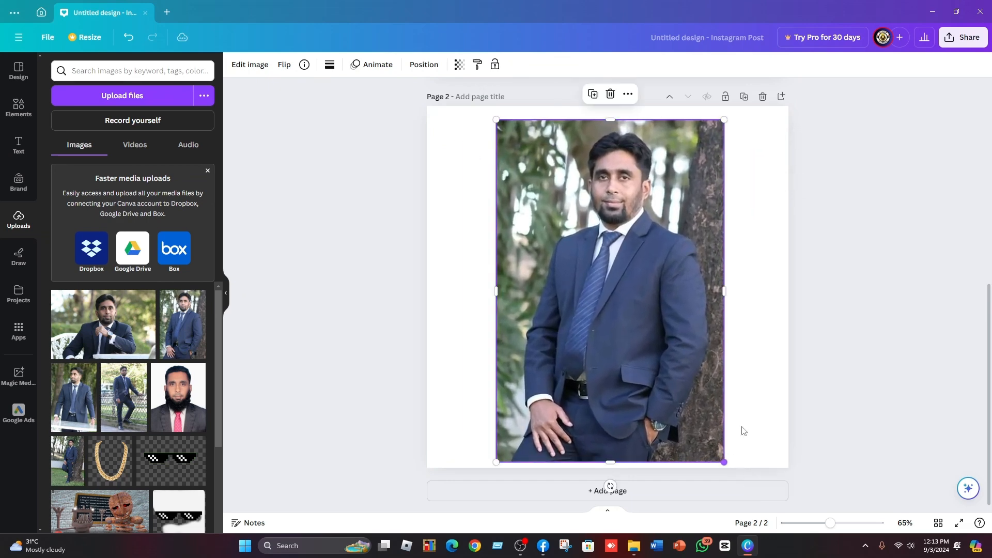
{"action": "left_click_drag", "start_coordinate": [724, 291], "coordinate": [748, 306]}
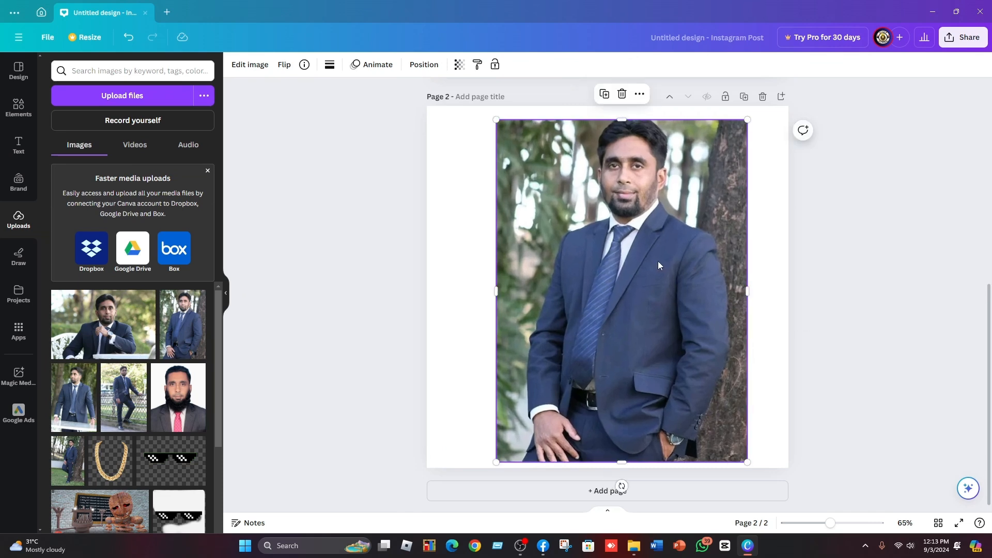
{"action": "left_click_drag", "start_coordinate": [658, 266], "coordinate": [652, 287]}
{"action": "left_click_drag", "start_coordinate": [615, 141], "coordinate": [613, 106]}
{"action": "left_click_drag", "start_coordinate": [489, 294], "coordinate": [427, 294]}
{"action": "mouse_move", "coordinate": [589, 116]}
{"action": "left_mouse_down"}
{"action": "mouse_move", "coordinate": [590, 171]}
{"action": "mouse_move", "coordinate": [595, 103]}
{"action": "left_mouse_up"}
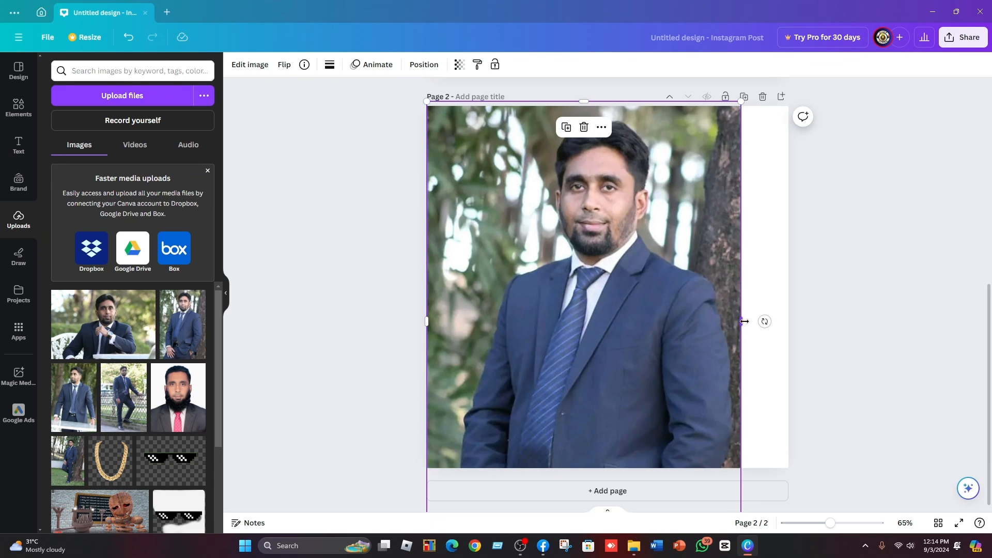
{"action": "left_click_drag", "start_coordinate": [742, 325], "coordinate": [791, 324]}
{"action": "left_click_drag", "start_coordinate": [643, 298], "coordinate": [642, 309]}
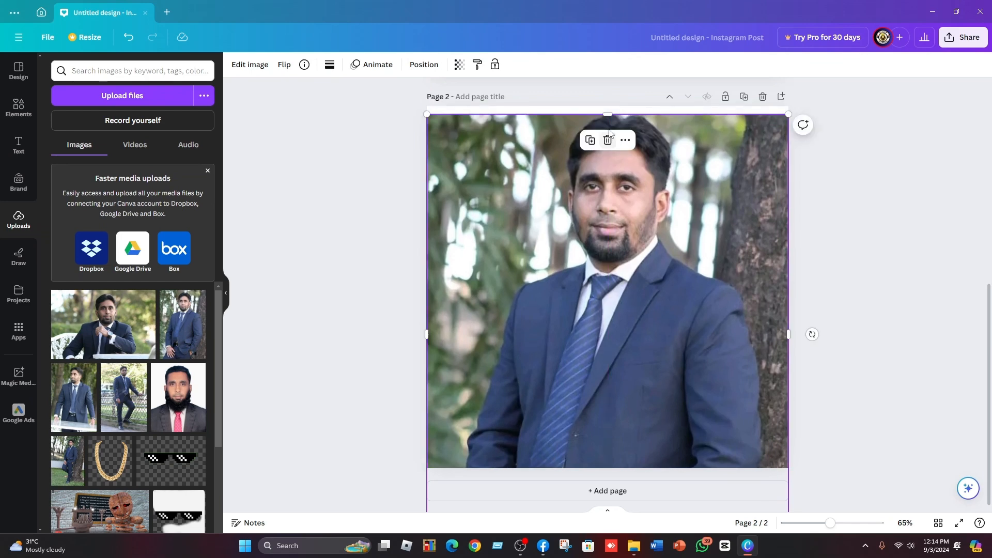
{"action": "left_click_drag", "start_coordinate": [608, 114], "coordinate": [607, 108]}
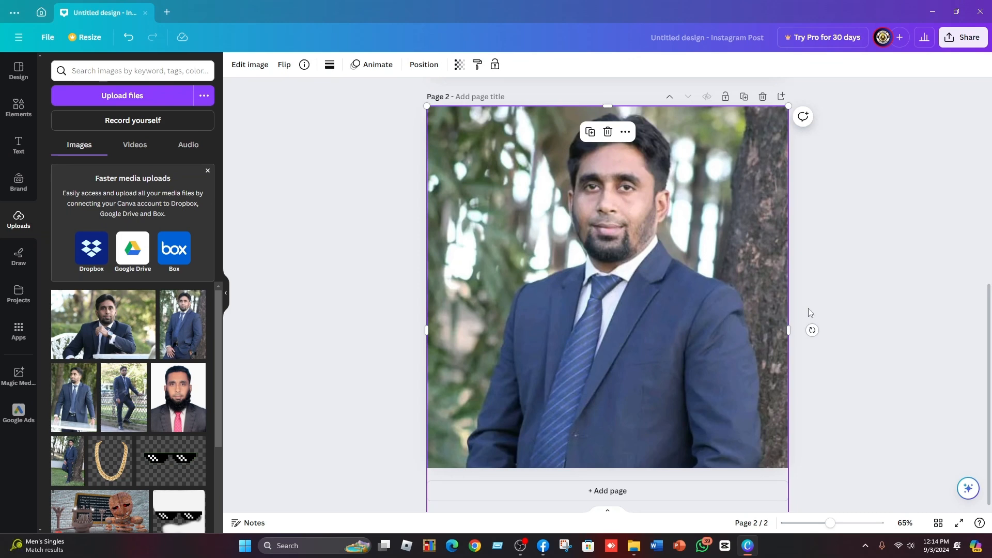
Copy the style of the adjusted page 1 photo and paste it onto the page 2 photo.
{"action": "scroll", "coordinate": [809, 308], "scroll_direction": "up", "scroll_amount": 8}
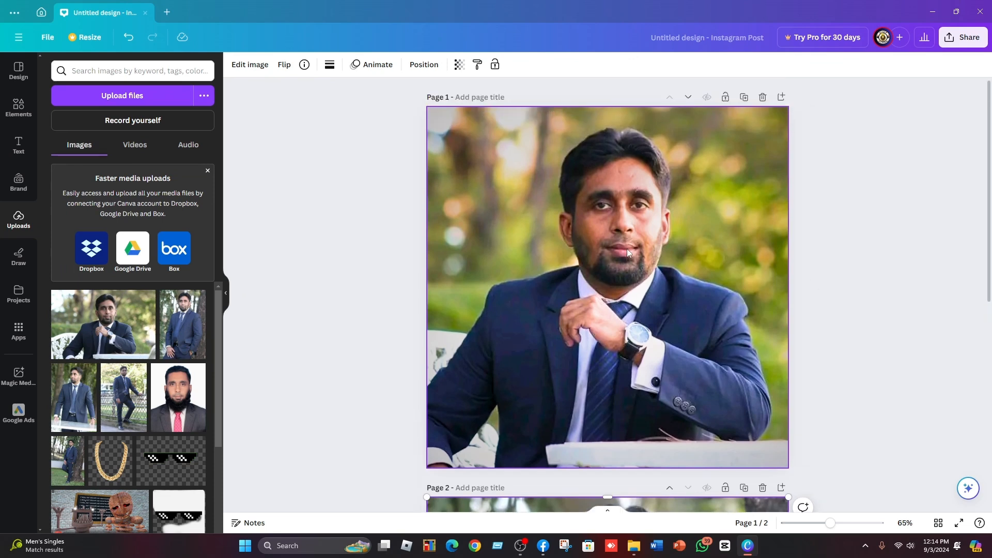
{"action": "left_click", "coordinate": [630, 247]}
{"action": "right_click", "coordinate": [634, 245]}
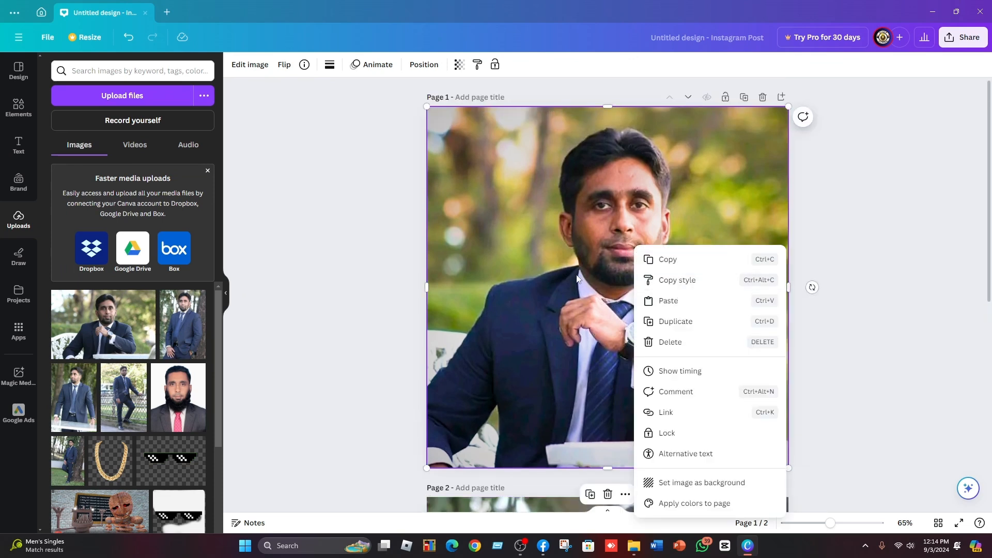
{"action": "left_click", "coordinate": [681, 281]}
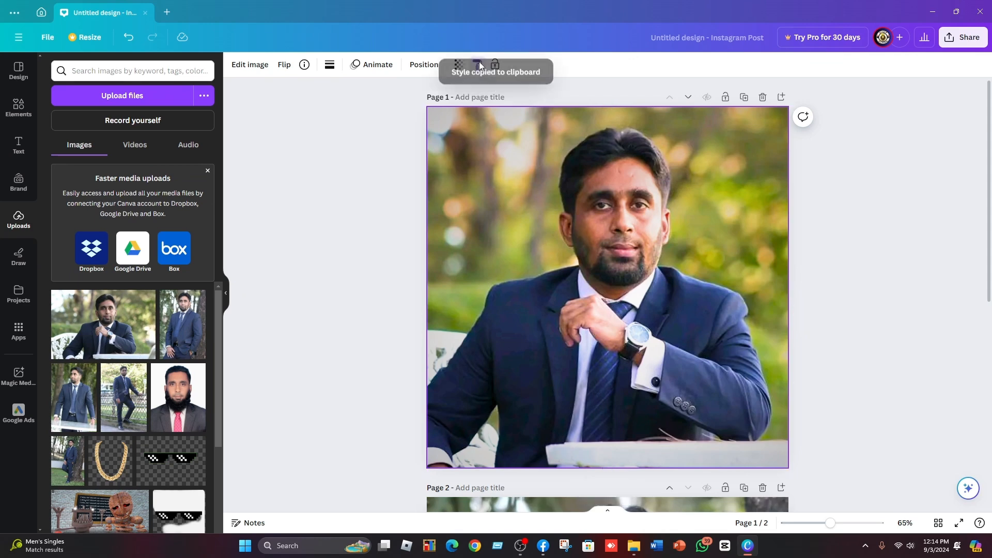
{"action": "scroll", "coordinate": [548, 216], "scroll_direction": "down", "scroll_amount": 5}
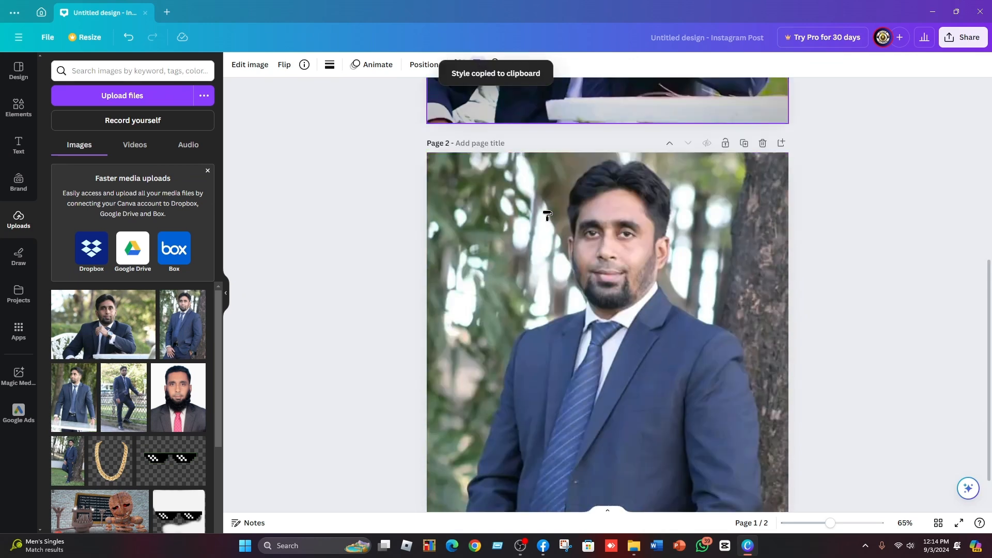
{"action": "left_click", "coordinate": [635, 316]}
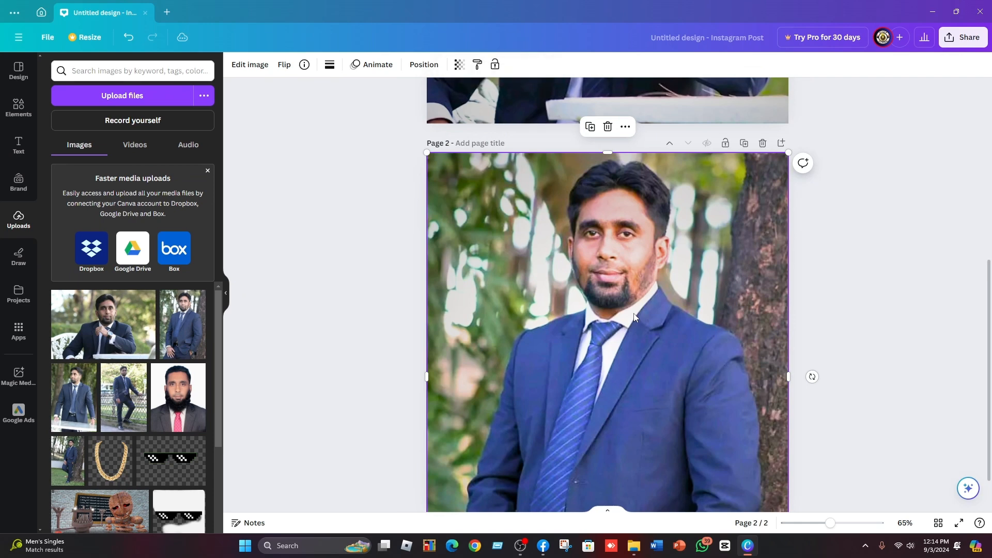
Add a third page and place the photo of the man leaning on a table on it.
{"action": "scroll", "coordinate": [634, 318], "scroll_direction": "down", "scroll_amount": 2}
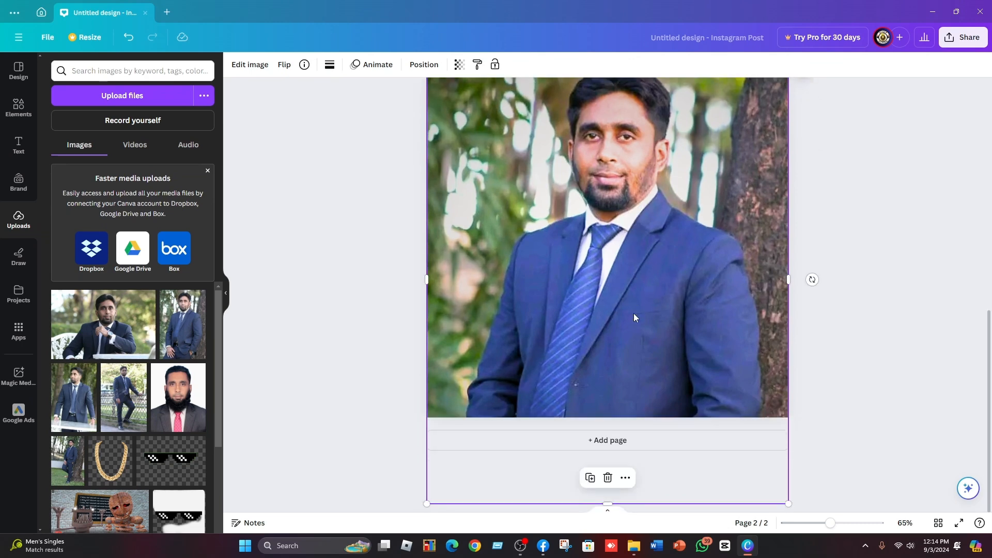
{"action": "left_click", "coordinate": [609, 446]}
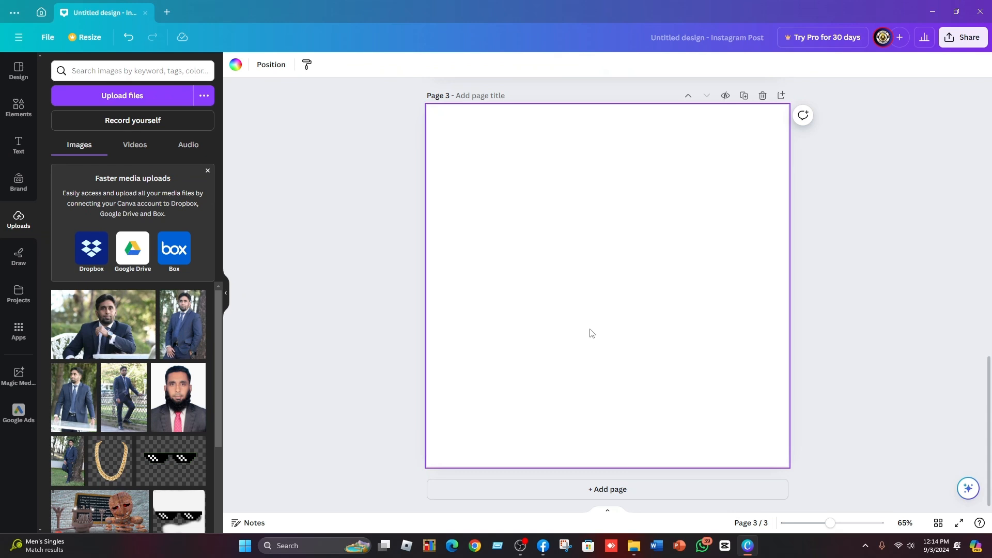
{"action": "left_click", "coordinate": [76, 388]}
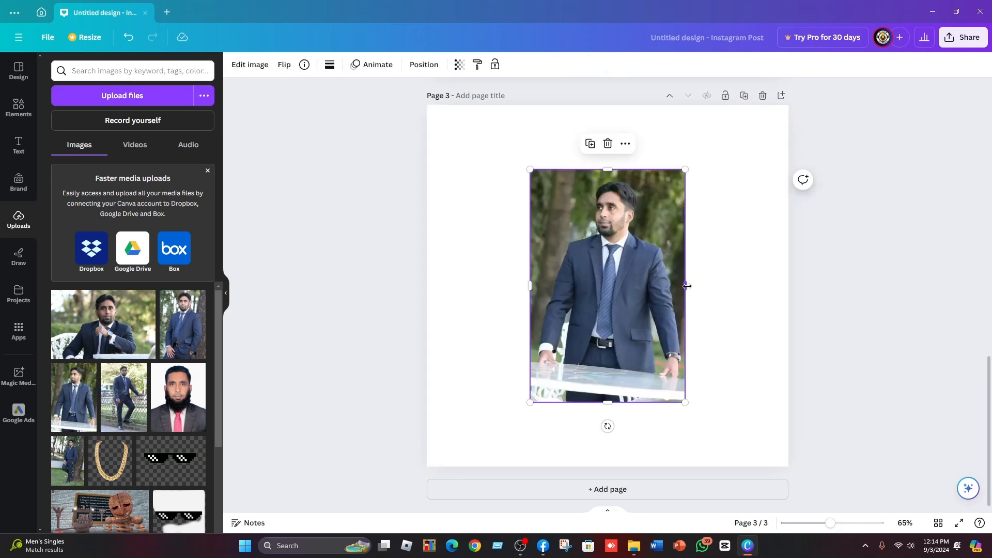
{"action": "left_click_drag", "start_coordinate": [687, 286], "coordinate": [718, 294]}
{"action": "left_click_drag", "start_coordinate": [628, 236], "coordinate": [619, 257]}
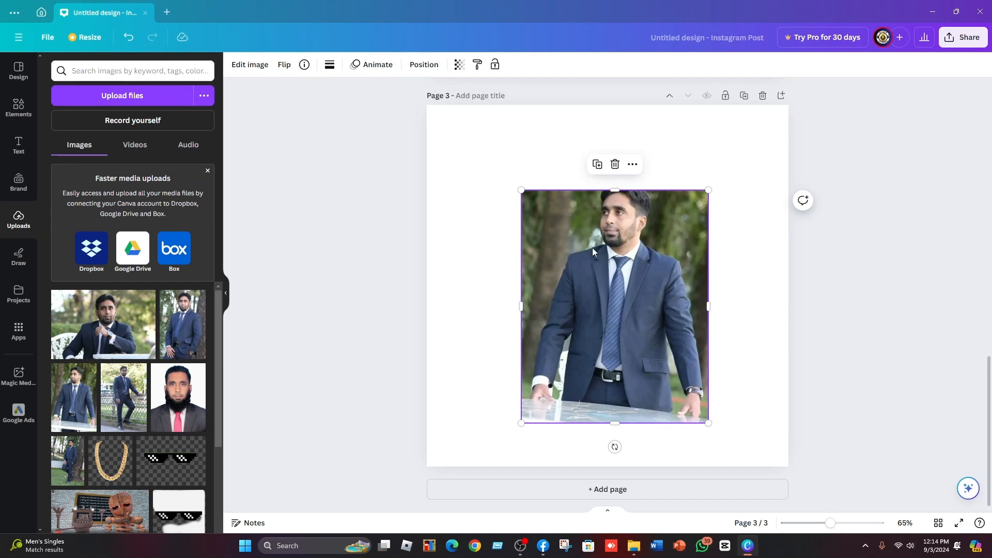
{"action": "key", "text": "ctrl+z"}
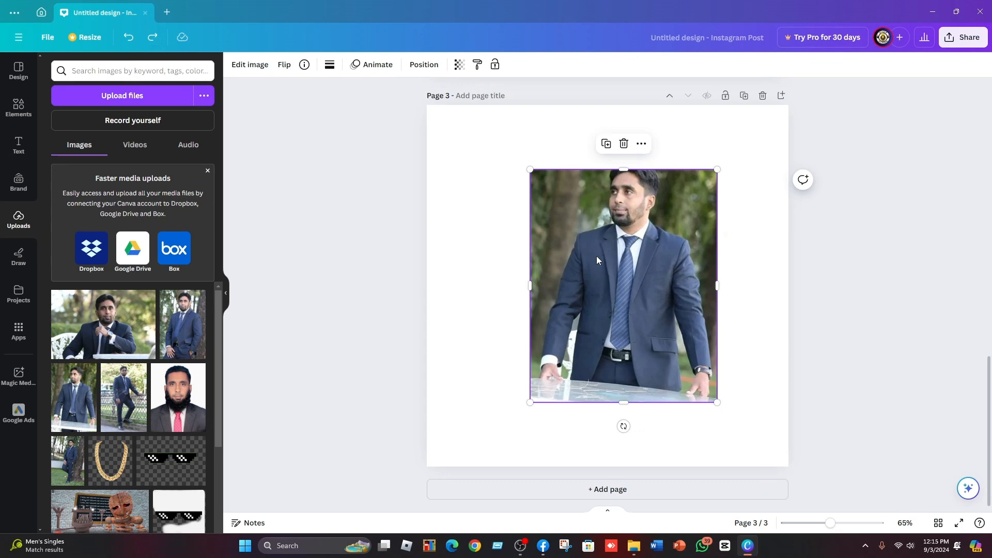
{"action": "left_click", "coordinate": [625, 145]}
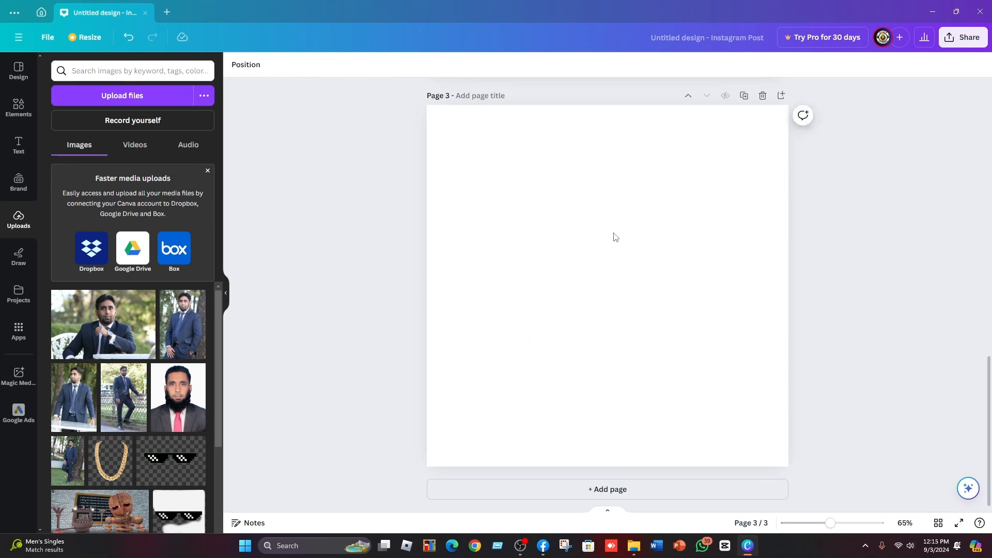
{"action": "key", "text": "ctrl+z"}
{"action": "left_click", "coordinate": [612, 253]}
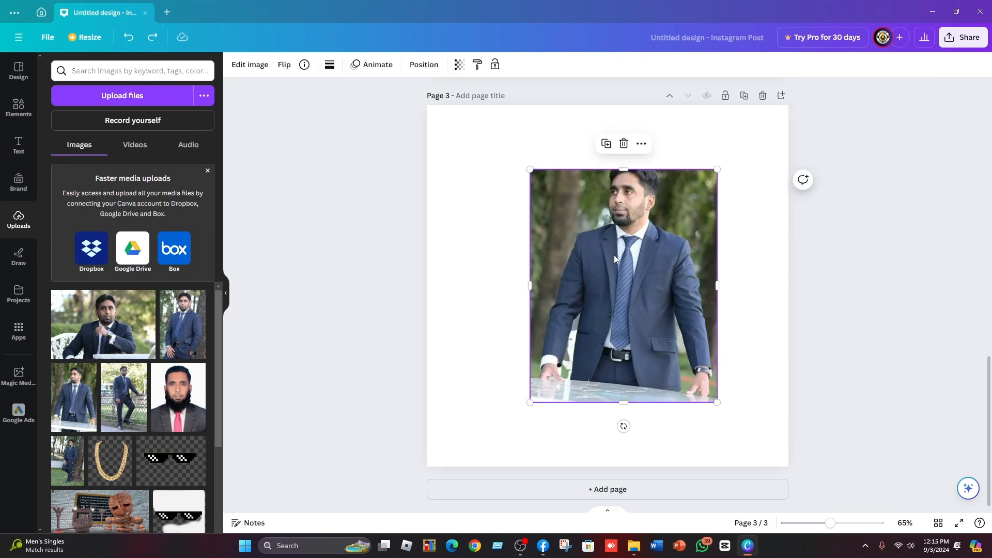
Enlarge the page 3 photo so it fills the whole square page.
{"action": "left_click_drag", "start_coordinate": [622, 171], "coordinate": [611, 131]}
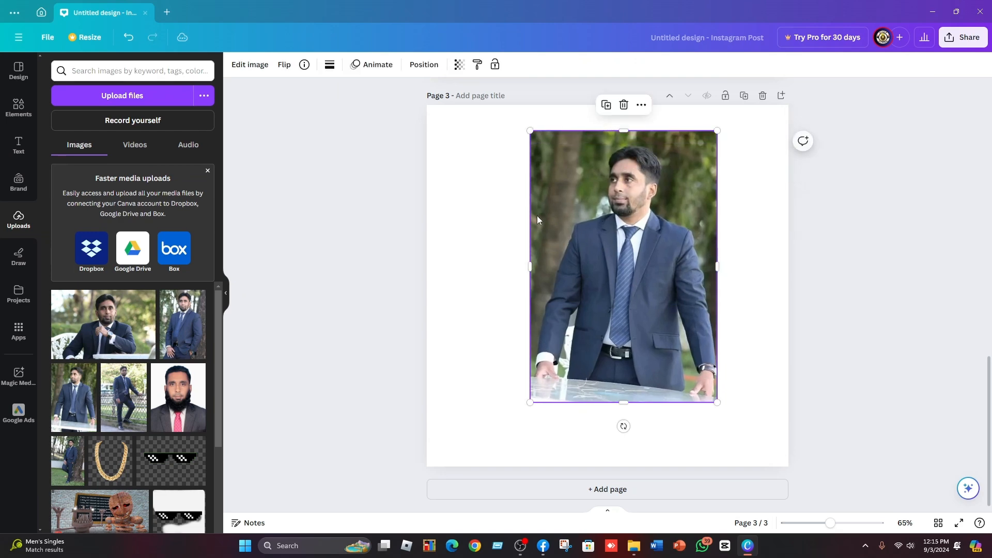
{"action": "left_click_drag", "start_coordinate": [526, 265], "coordinate": [472, 266]}
{"action": "left_click_drag", "start_coordinate": [595, 183], "coordinate": [596, 244]}
{"action": "left_click_drag", "start_coordinate": [596, 191], "coordinate": [595, 105]}
{"action": "left_click_drag", "start_coordinate": [715, 282], "coordinate": [788, 283]}
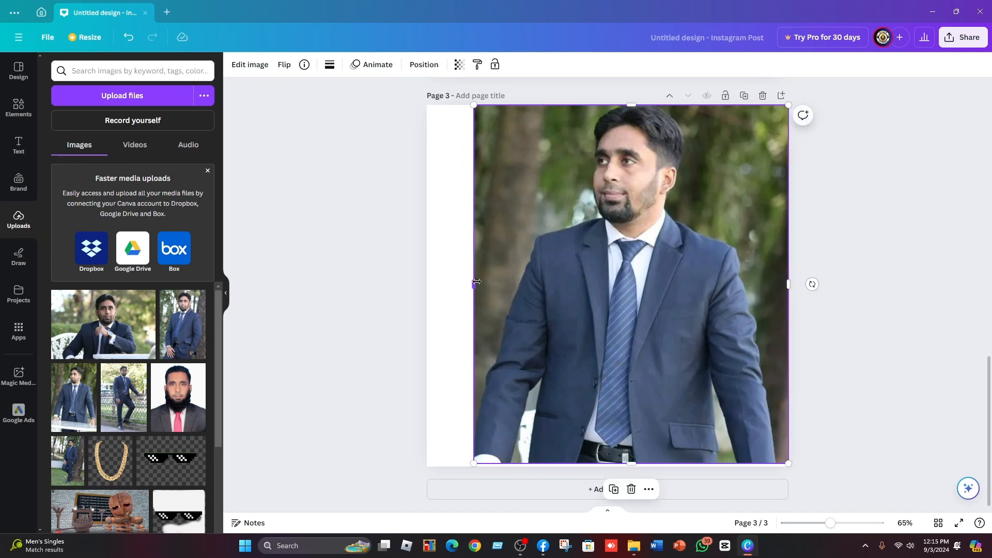
{"action": "left_click_drag", "start_coordinate": [476, 282], "coordinate": [422, 282]}
{"action": "mouse_move", "coordinate": [606, 124]}
{"action": "left_mouse_down"}
{"action": "mouse_move", "coordinate": [606, 151]}
{"action": "mouse_move", "coordinate": [606, 105]}
{"action": "left_mouse_up"}
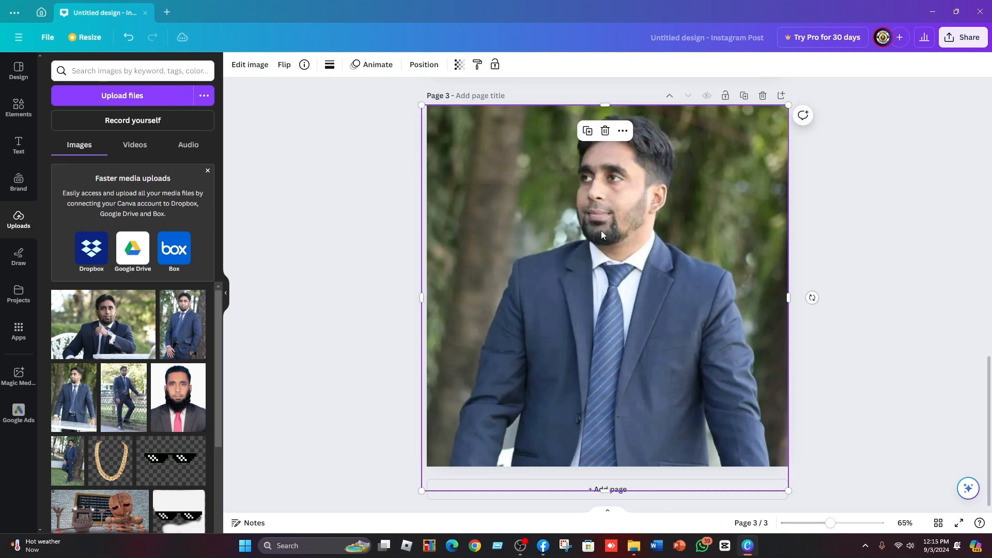
Copy the page 3 photo's style and paste it onto the page 2 photo.
{"action": "left_click", "coordinate": [476, 64]}
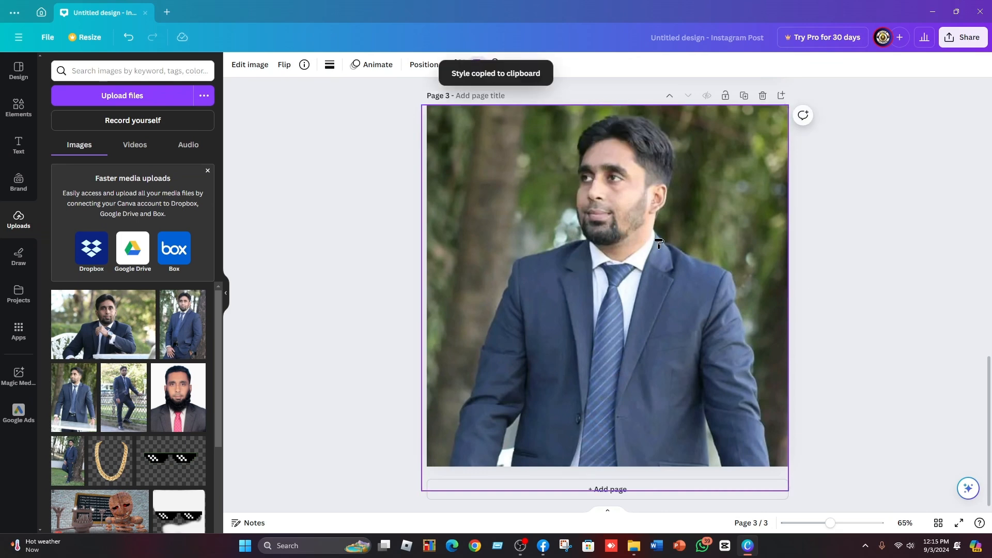
{"action": "scroll", "coordinate": [613, 262], "scroll_direction": "up", "scroll_amount": 10}
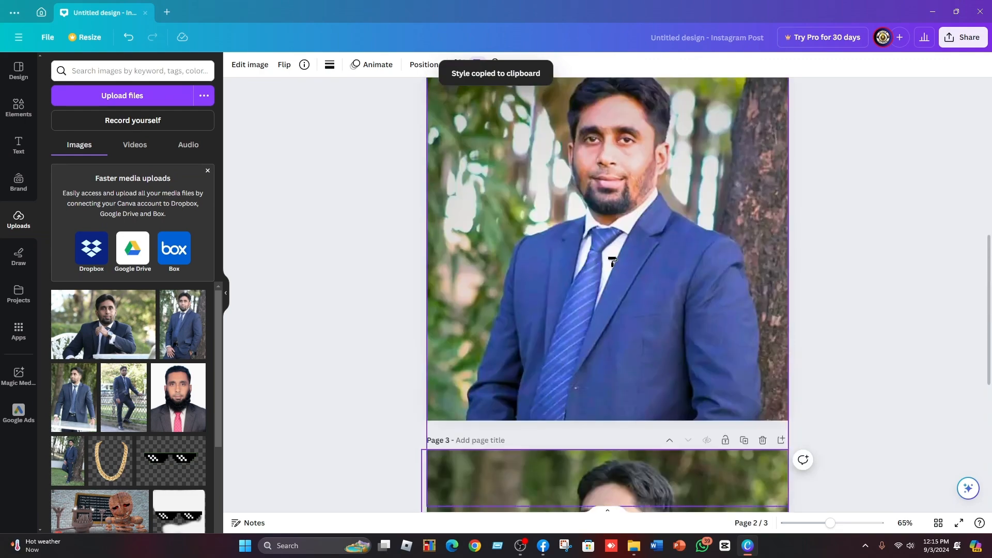
{"action": "left_click", "coordinate": [596, 162]}
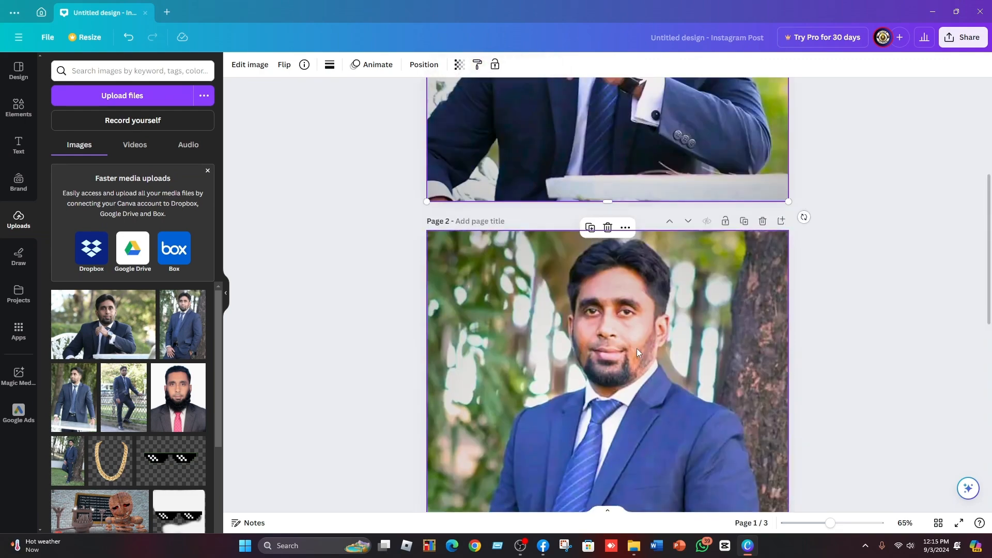
{"action": "scroll", "coordinate": [636, 348], "scroll_direction": "down", "scroll_amount": 8}
{"action": "left_click", "coordinate": [603, 276]}
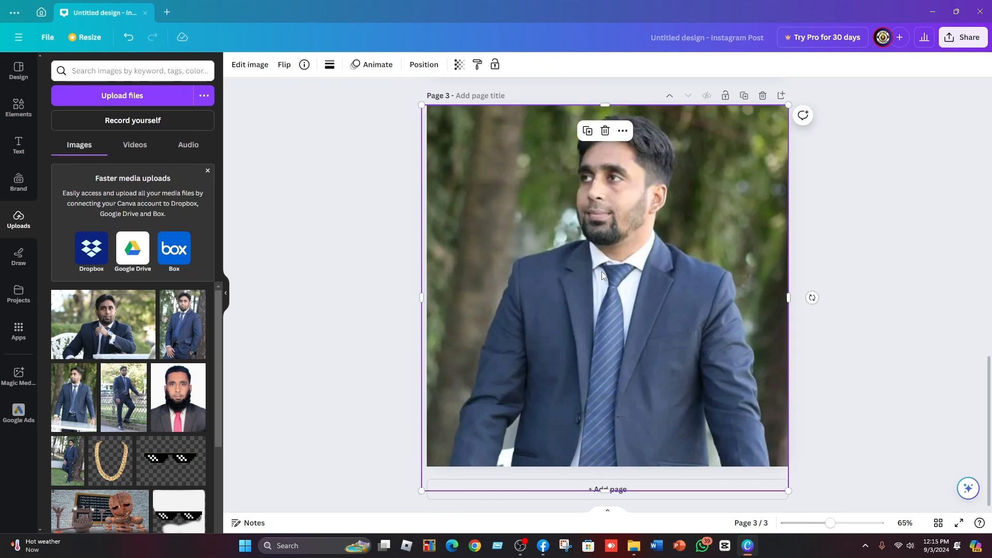
Copy the page 3 photo's style once more.
{"action": "right_click", "coordinate": [602, 230]}
{"action": "left_click", "coordinate": [639, 263]}
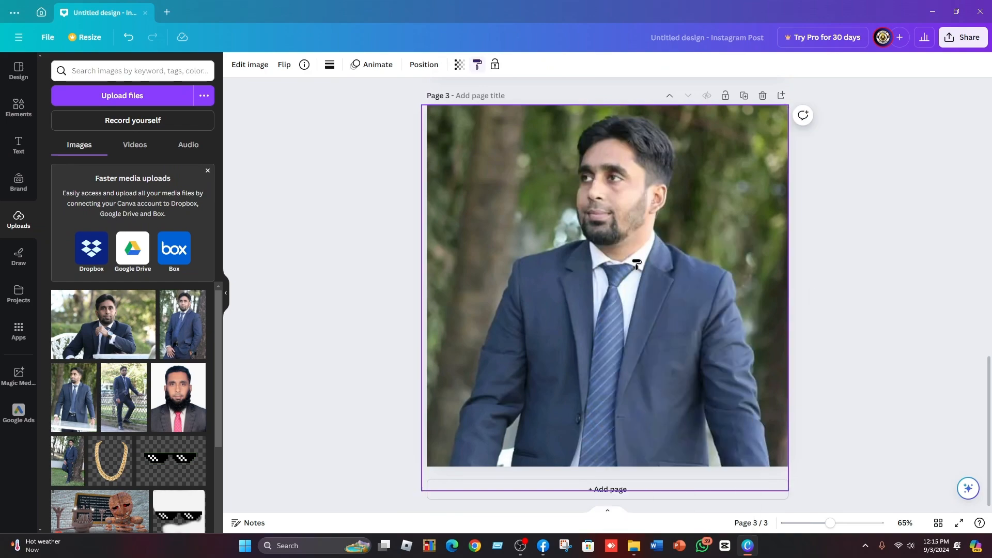
{"action": "scroll", "coordinate": [647, 350], "scroll_direction": "up", "scroll_amount": 10}
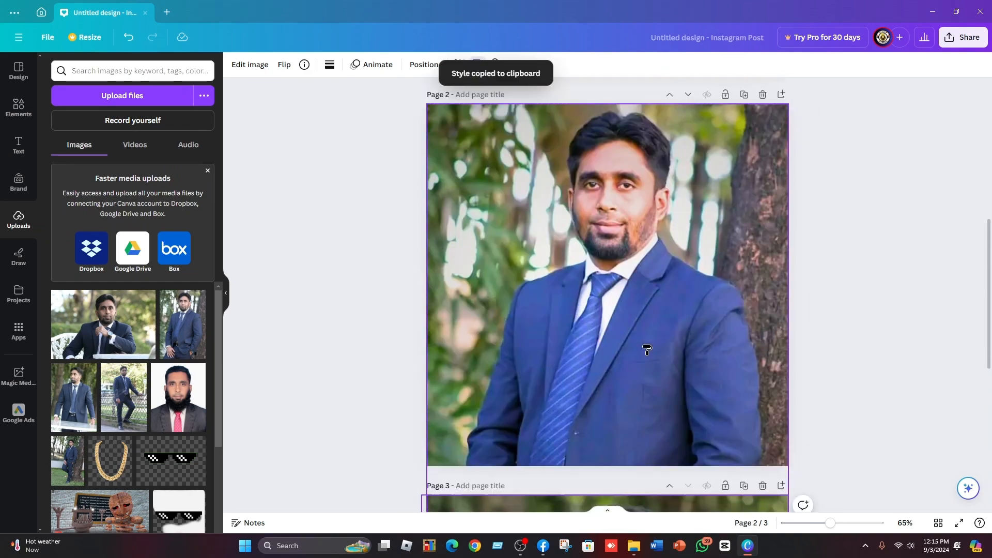
{"action": "scroll", "coordinate": [647, 350], "scroll_direction": "down", "scroll_amount": 7}
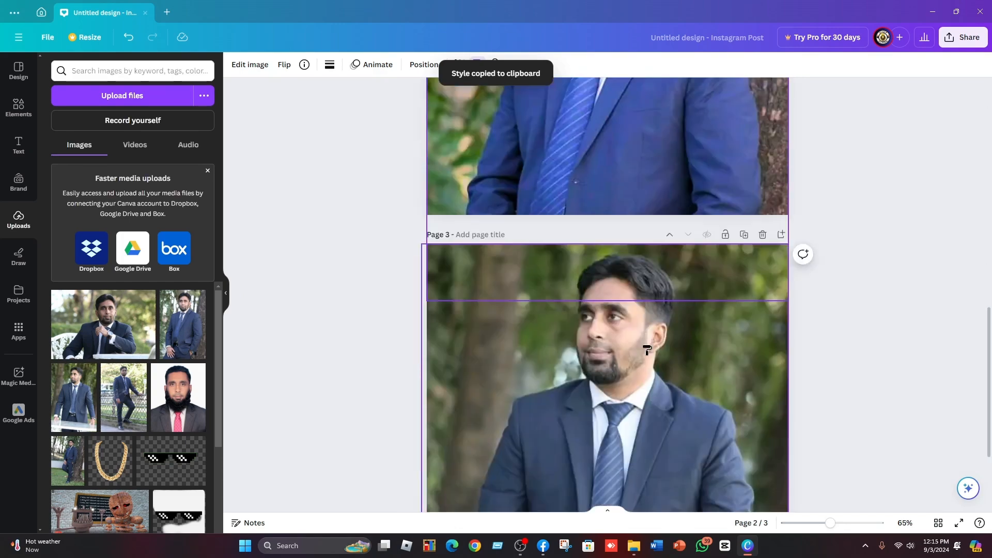
{"action": "scroll", "coordinate": [647, 350], "scroll_direction": "up", "scroll_amount": 7}
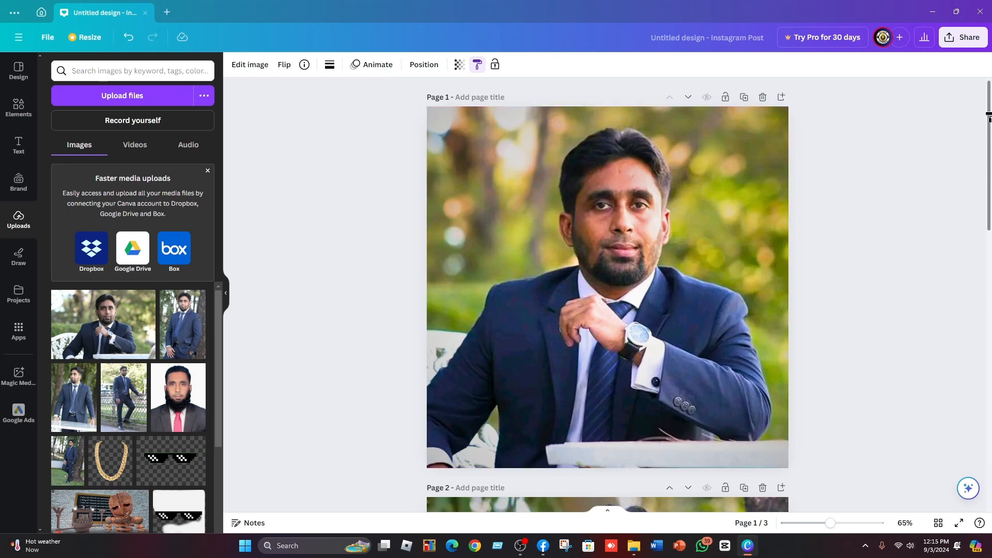
Open the design's sharing options and go to Download.
{"action": "left_click", "coordinate": [974, 42]}
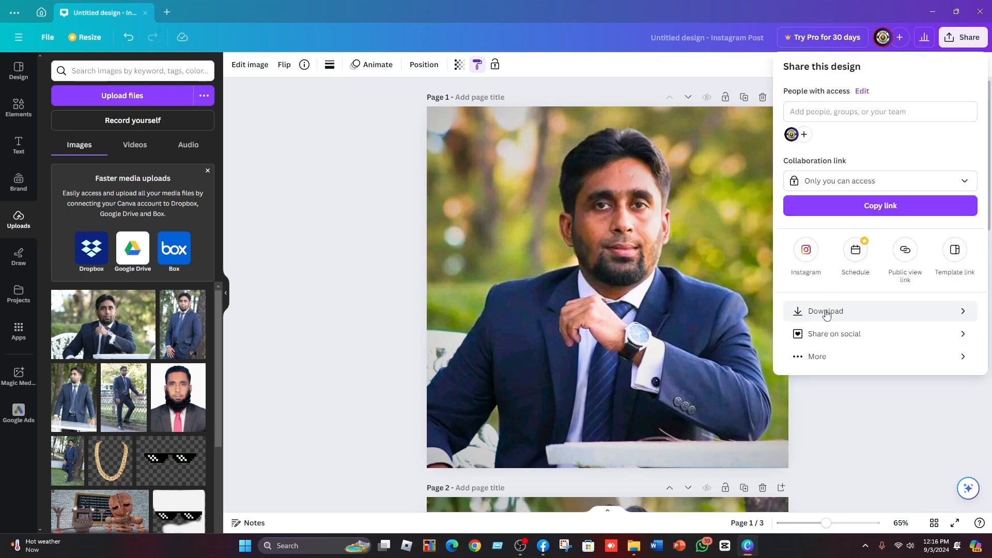
{"action": "left_click", "coordinate": [989, 46]}
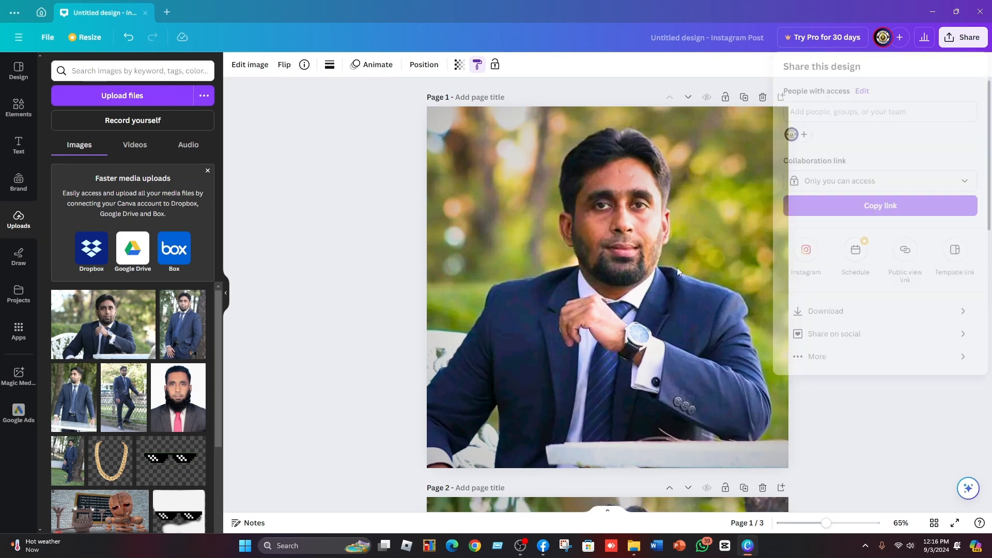
{"action": "left_click", "coordinate": [974, 45]}
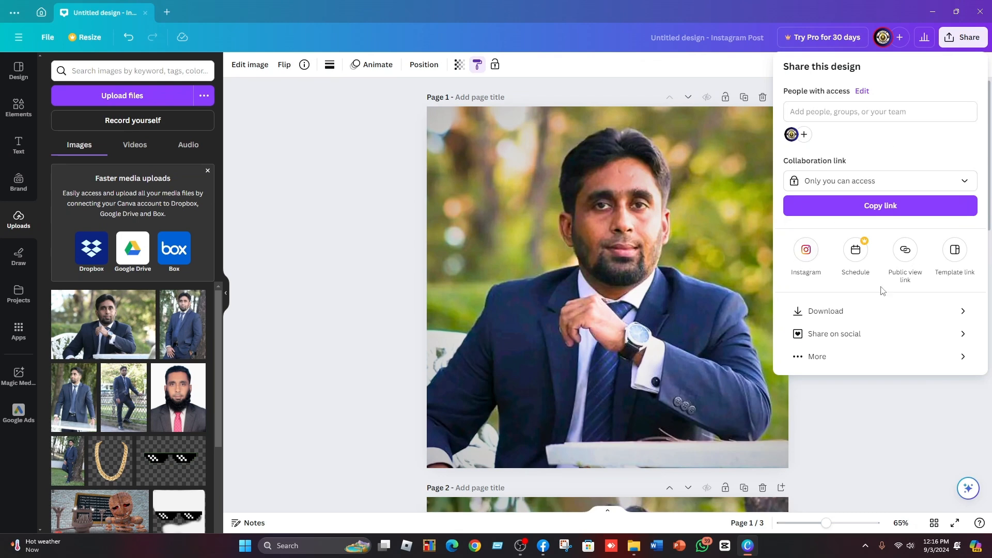
{"action": "left_click", "coordinate": [831, 312]}
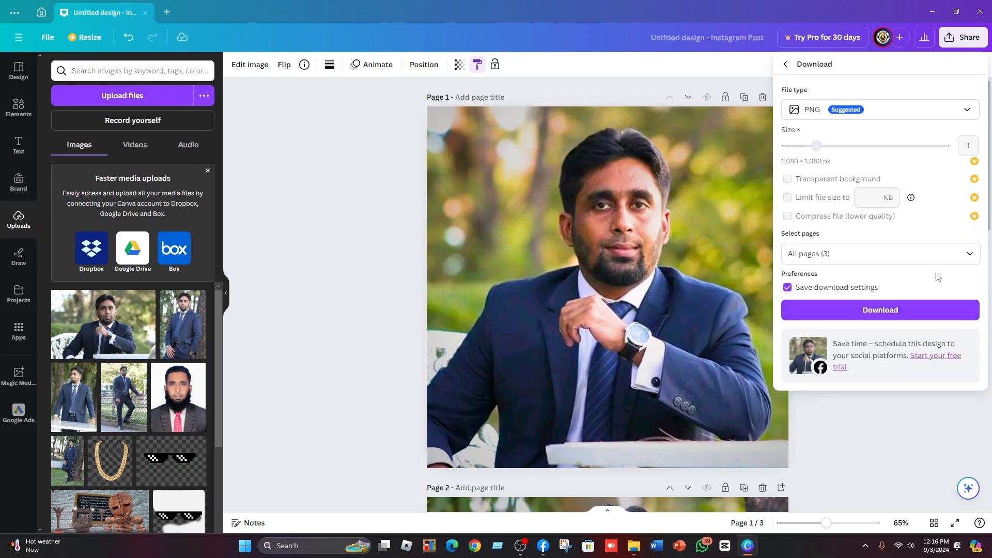
Limit the download to Page 1 (Current page) only.
{"action": "left_click", "coordinate": [971, 254]}
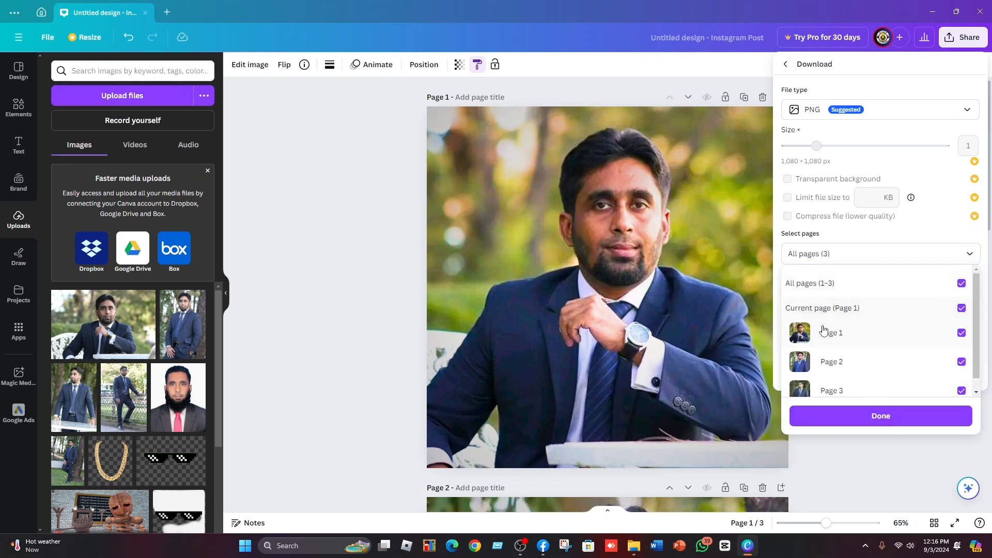
{"action": "left_click", "coordinate": [813, 293]}
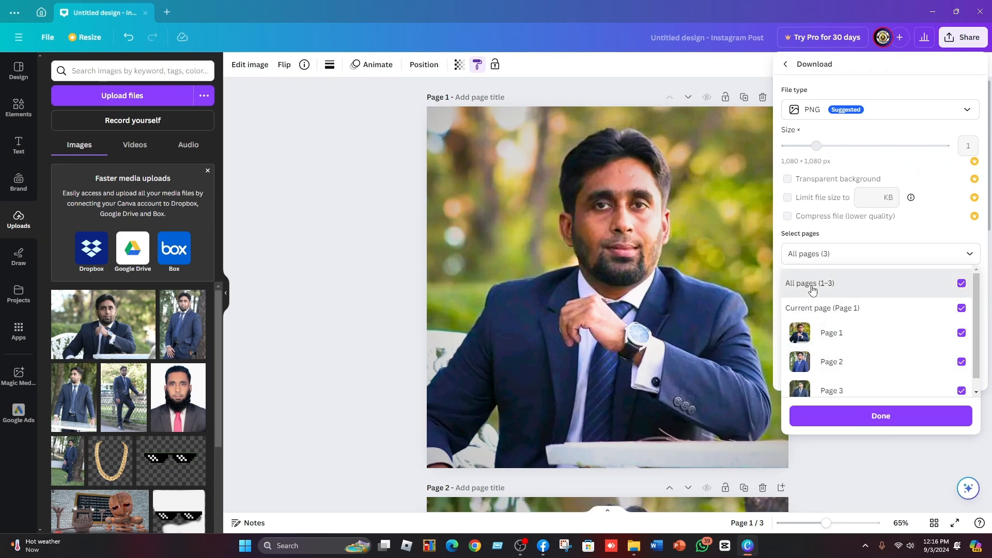
{"action": "left_click", "coordinate": [802, 338]}
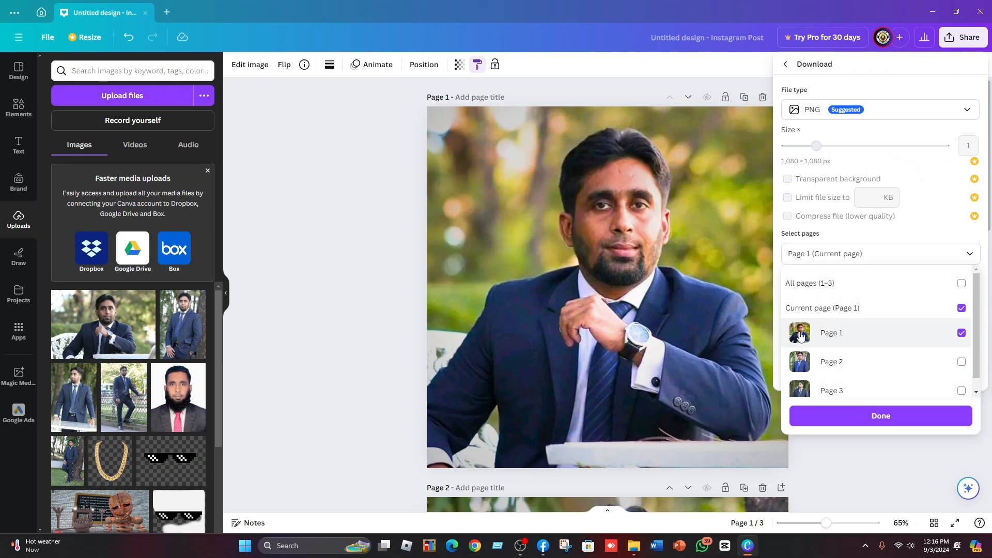
{"action": "left_click", "coordinate": [801, 363]}
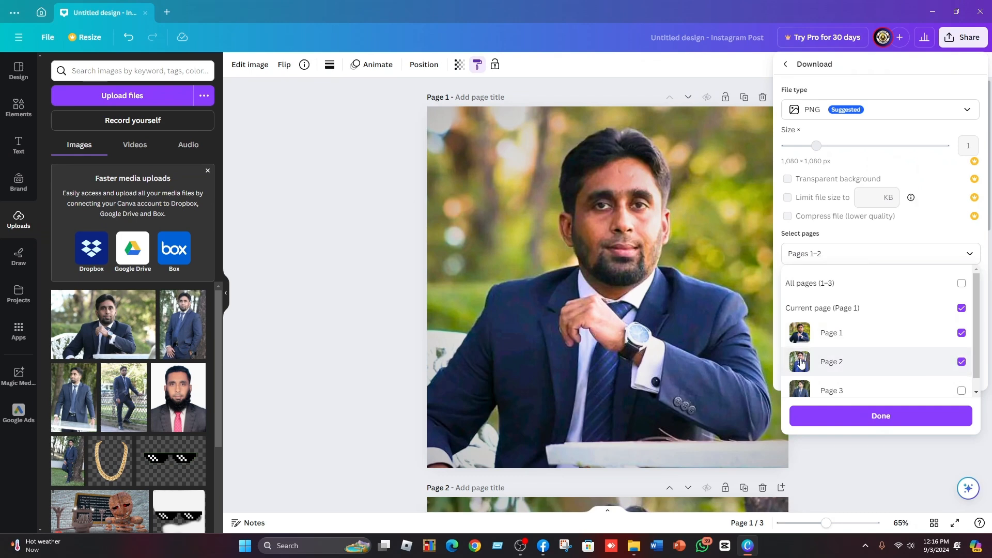
{"action": "left_click", "coordinate": [802, 392]}
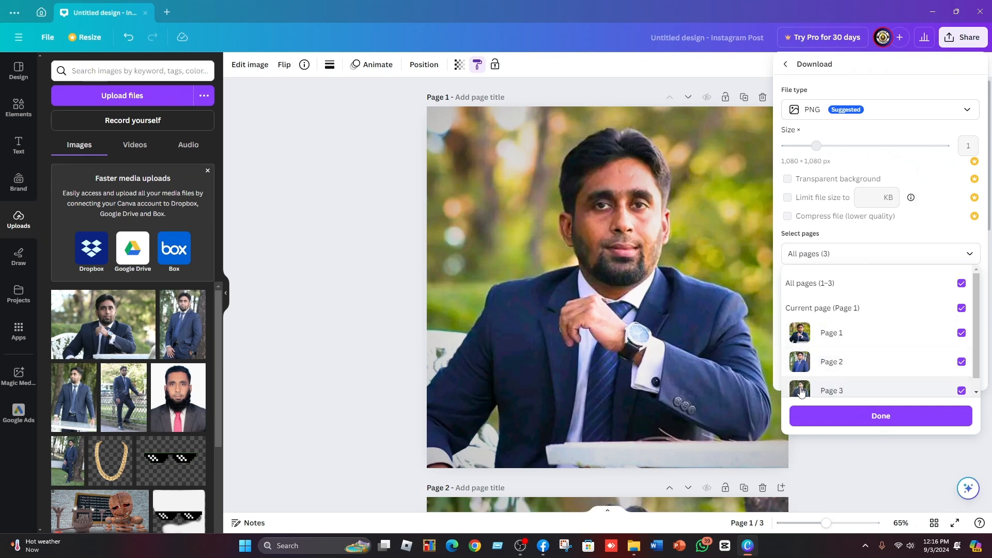
{"action": "left_click", "coordinate": [816, 283]}
{"action": "left_click", "coordinate": [963, 343]}
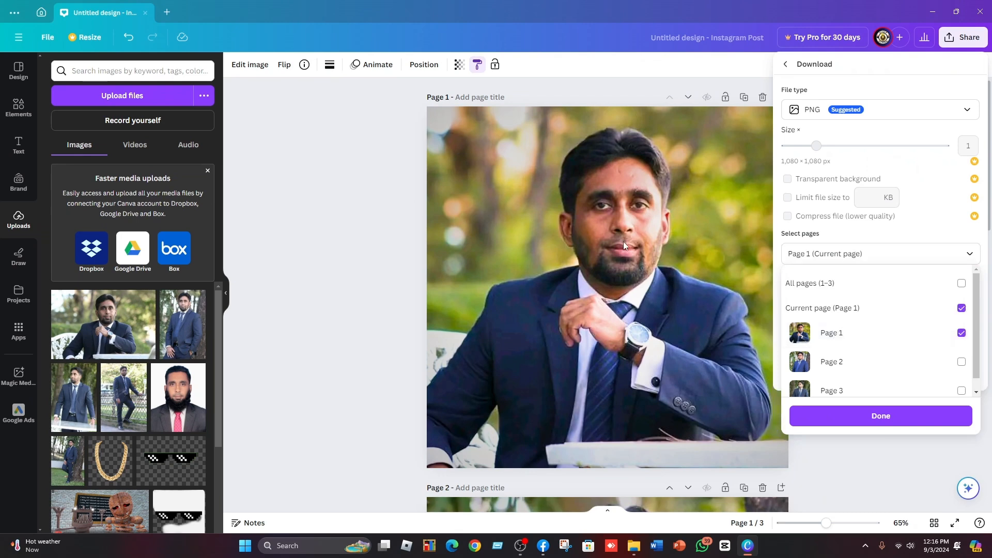
{"action": "left_click", "coordinate": [876, 421]}
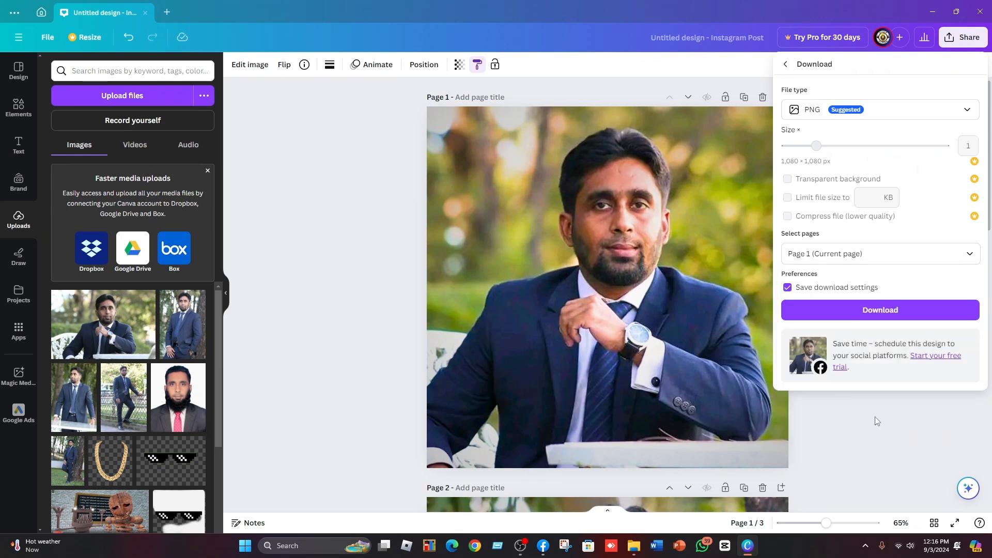
Download page 1 as a PNG and save it to the Desktop as Untitled design.
{"action": "left_click", "coordinate": [877, 313]}
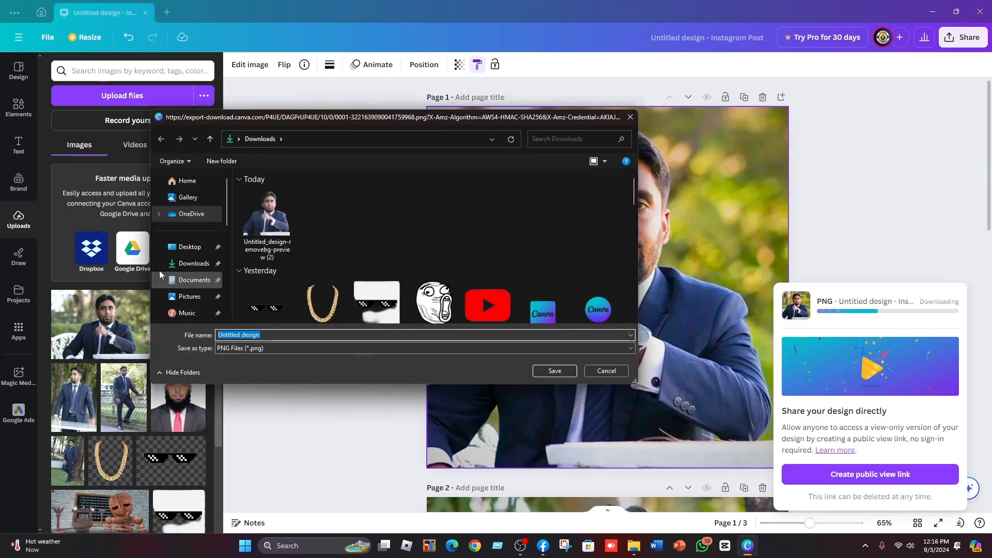
{"action": "left_click", "coordinate": [182, 251]}
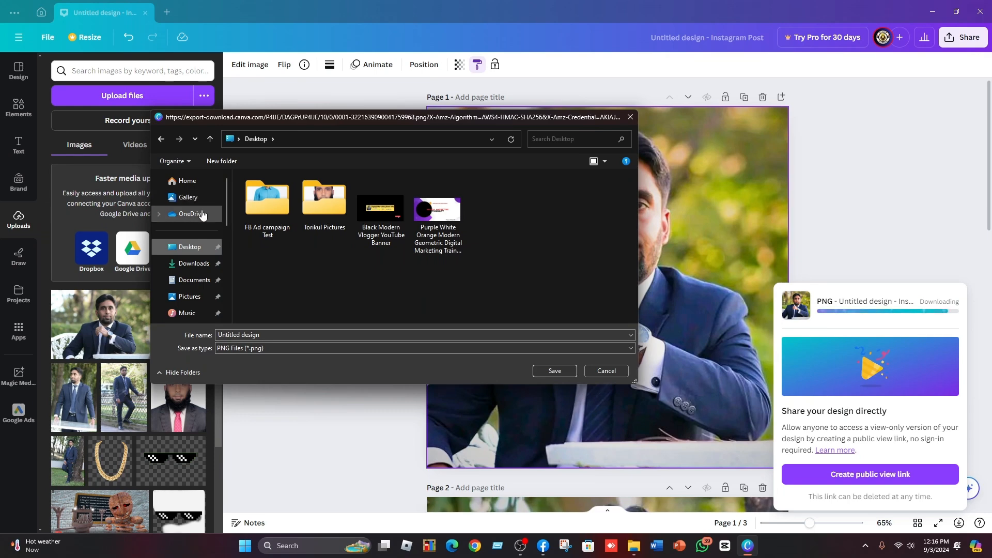
{"action": "left_click", "coordinate": [555, 371]}
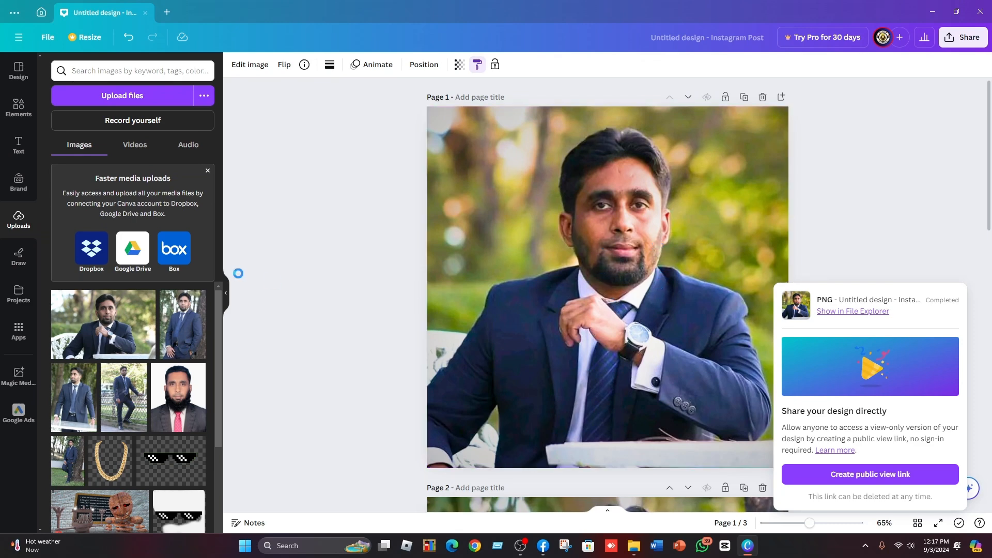
Open the downloaded Untitled design image from the desktop to examine it, then close the viewer.
{"action": "left_click", "coordinate": [933, 12]}
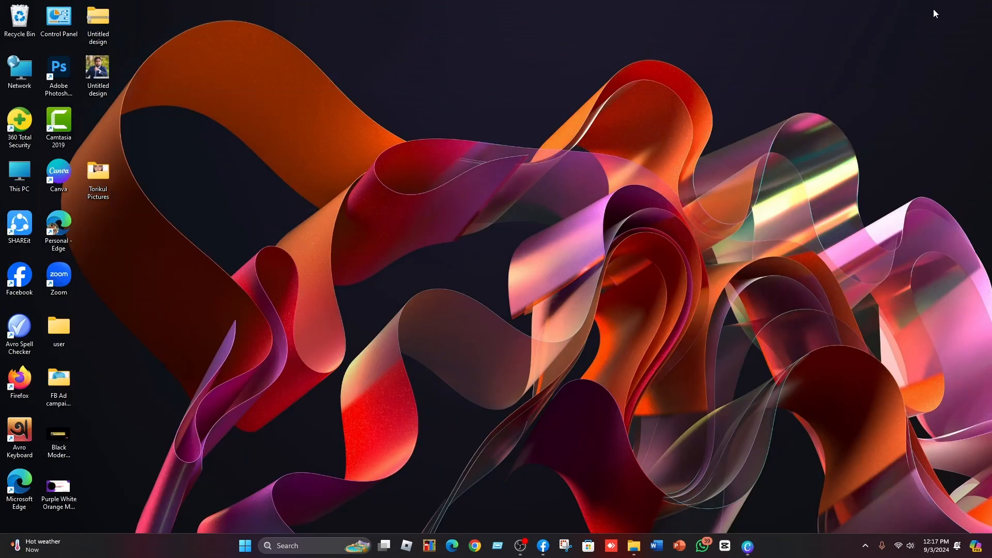
{"action": "double_click", "coordinate": [100, 72]}
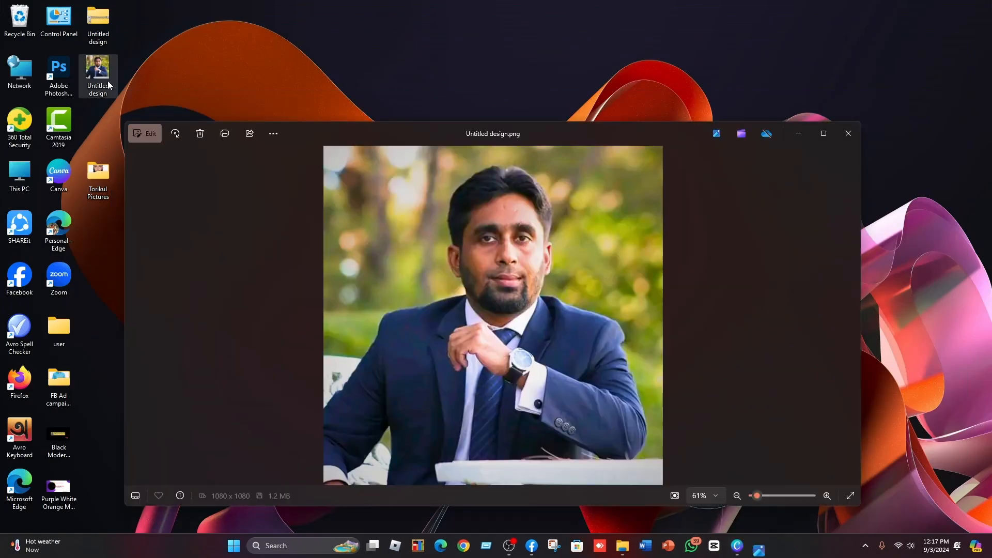
{"action": "left_click", "coordinate": [821, 133]}
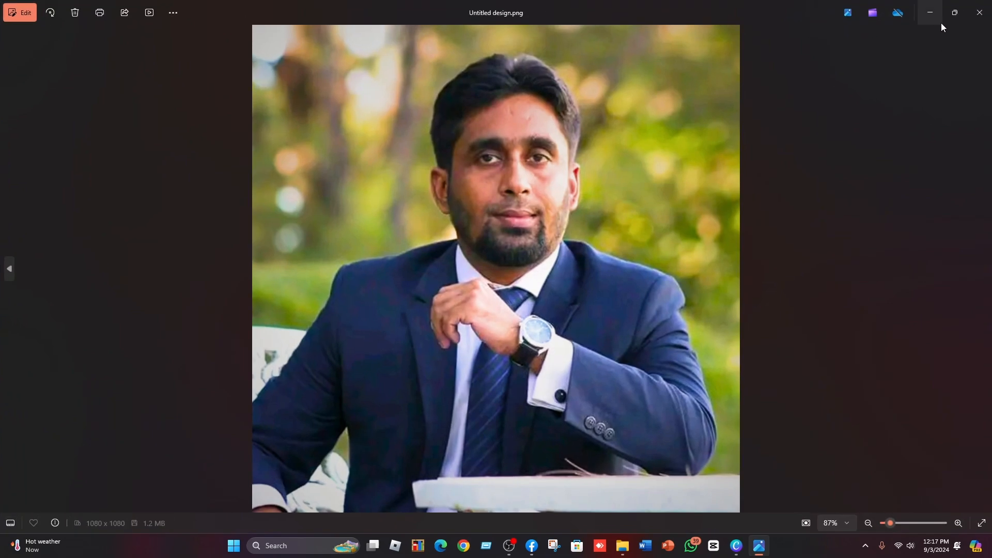
{"action": "left_click", "coordinate": [955, 12]}
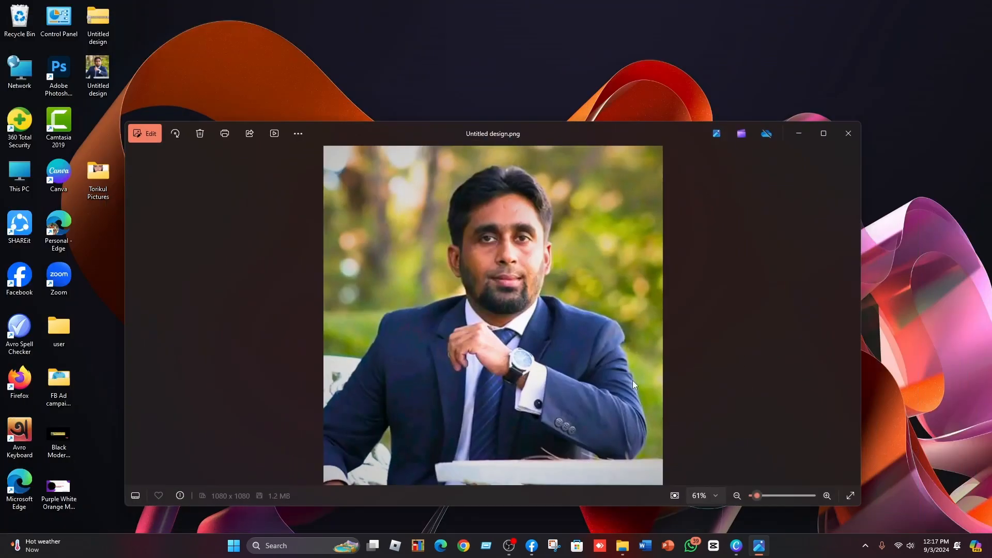
{"action": "mouse_move", "coordinate": [759, 495]}
{"action": "left_mouse_down"}
{"action": "mouse_move", "coordinate": [781, 494]}
{"action": "mouse_move", "coordinate": [760, 497]}
{"action": "left_mouse_up"}
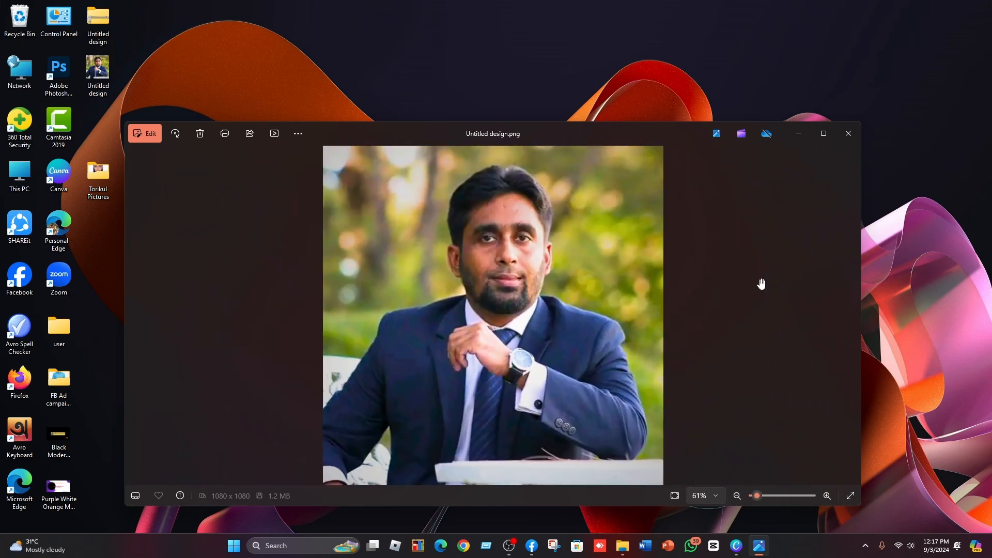
{"action": "left_click", "coordinate": [849, 134]}
{"action": "right_click", "coordinate": [427, 173]}
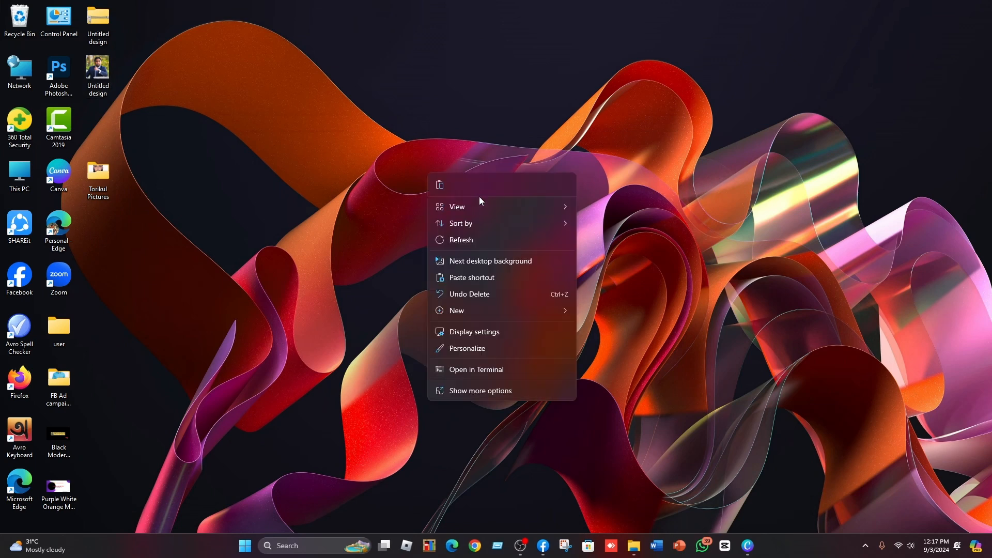
{"action": "left_click", "coordinate": [462, 241]}
{"action": "right_click", "coordinate": [436, 204]}
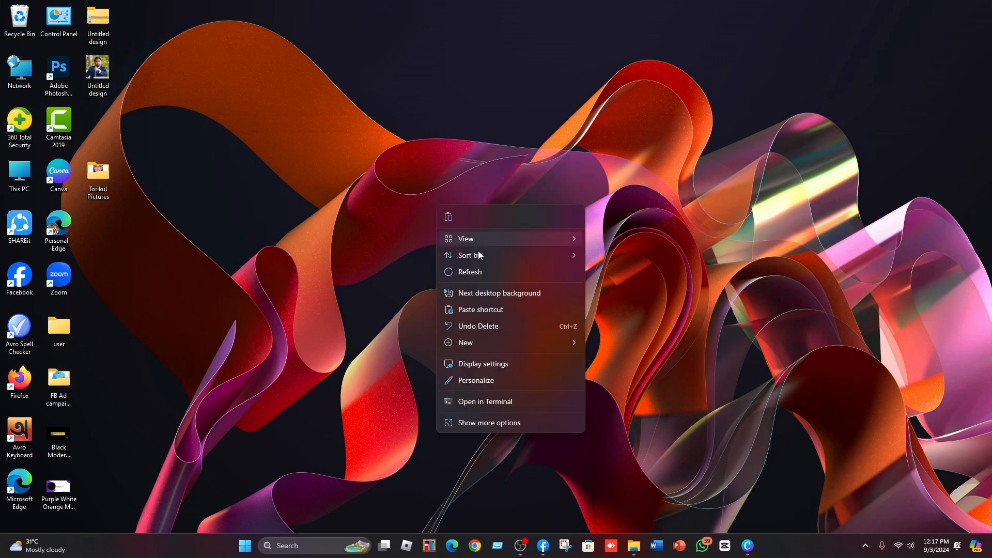
{"action": "left_click", "coordinate": [472, 273]}
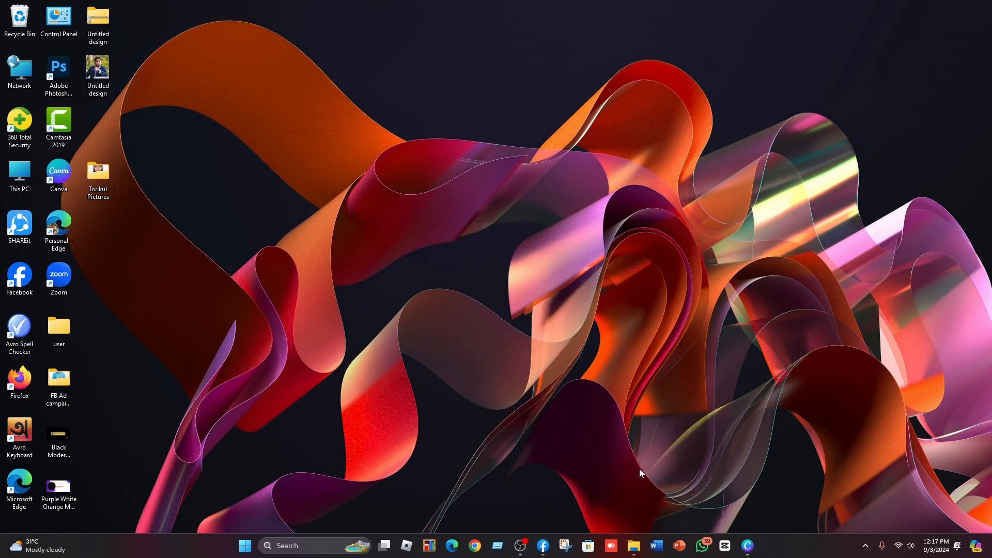
Open Chrome and search Google for remove bg.
{"action": "left_click", "coordinate": [474, 547]}
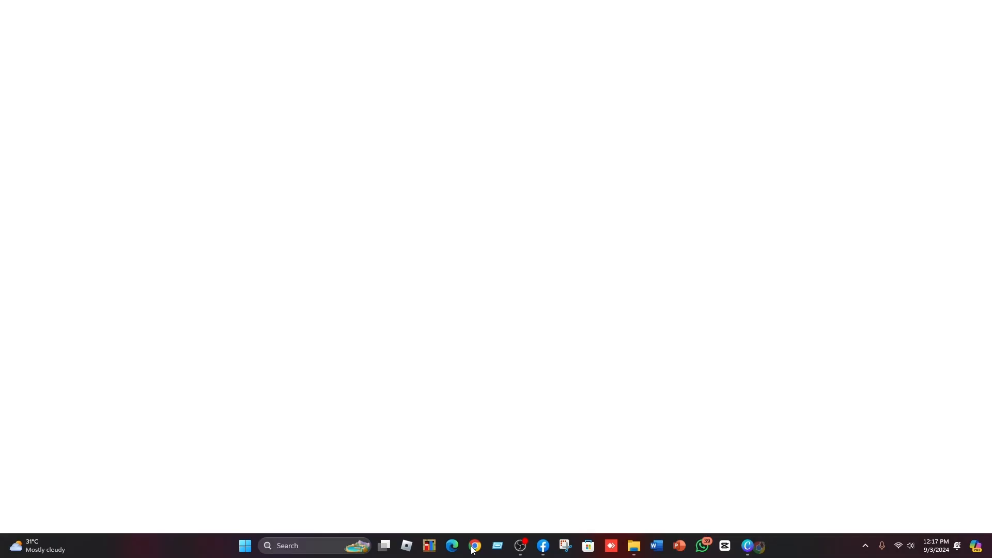
{"action": "left_click", "coordinate": [409, 217]}
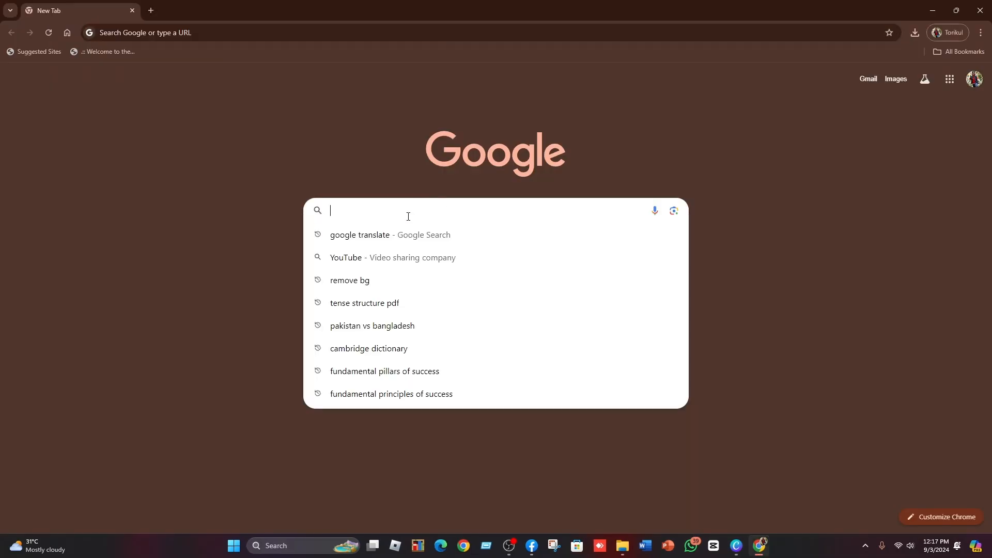
{"action": "type", "text": "re"}
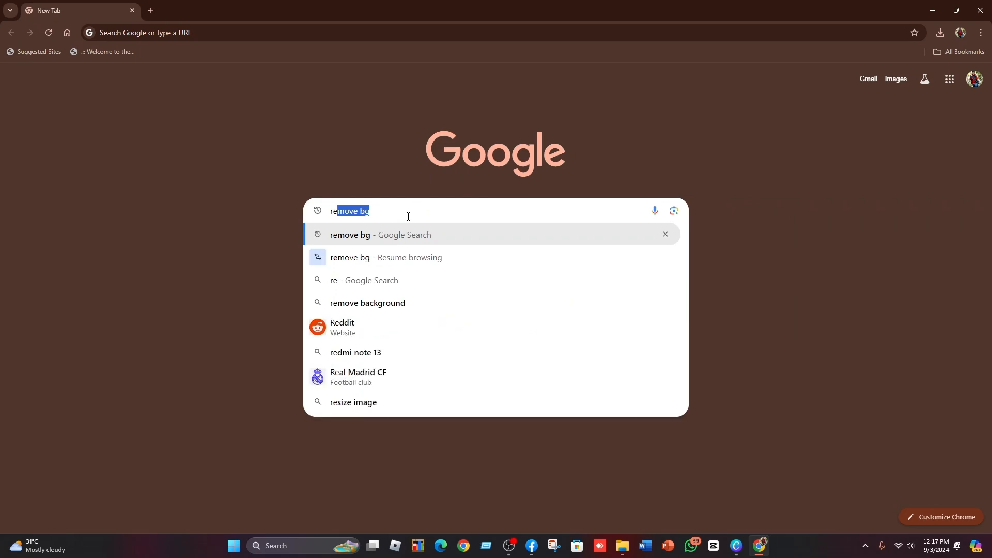
{"action": "left_click", "coordinate": [350, 258]}
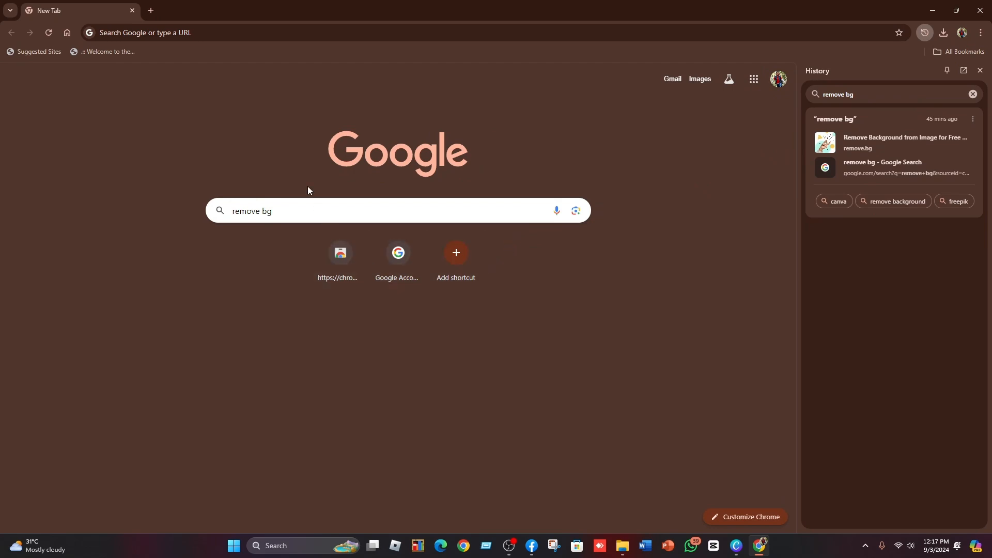
{"action": "left_click", "coordinate": [295, 207]}
{"action": "left_click", "coordinate": [295, 208]}
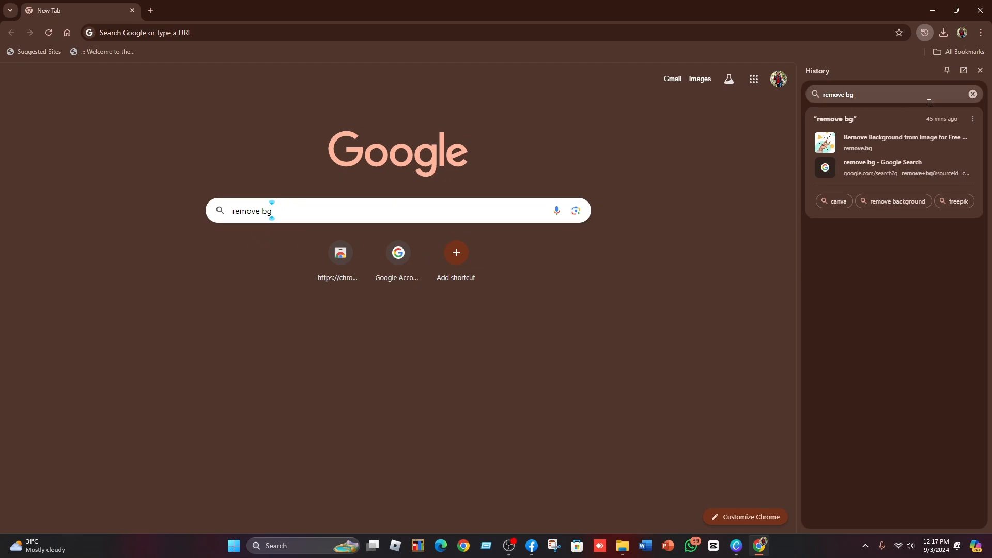
{"action": "left_click", "coordinate": [973, 95]}
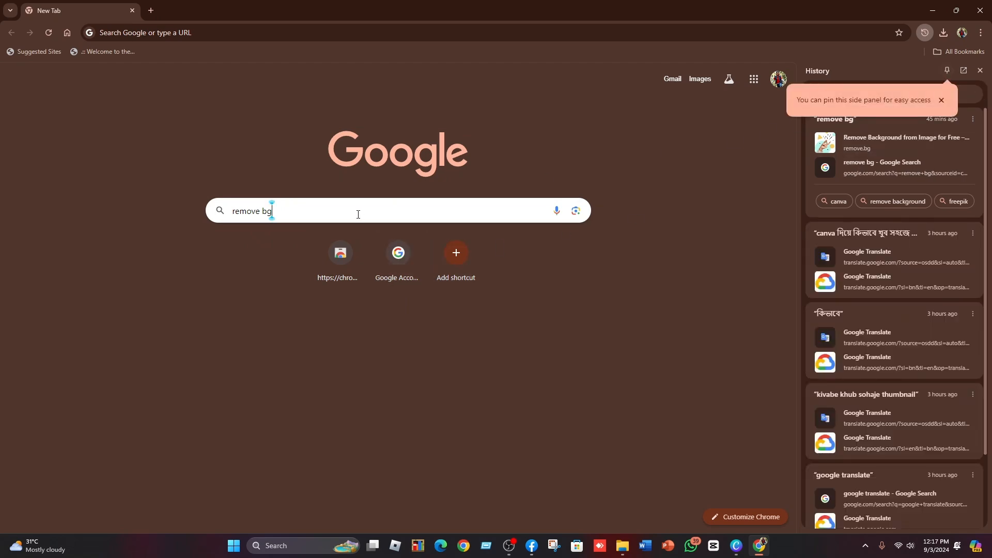
{"action": "key", "text": "BackSpace"}
{"action": "key", "text": "BackSpace"}
{"action": "key", "text": "BackSpace"}
{"action": "key", "text": "BackSpace"}
{"action": "key", "text": "BackSpace"}
{"action": "key", "text": "BackSpace"}
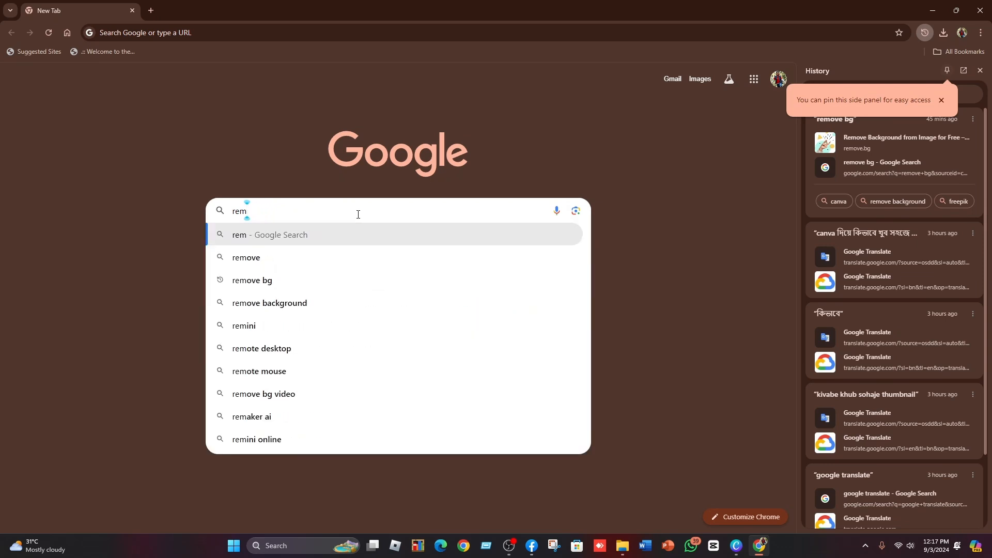
{"action": "left_click", "coordinate": [260, 282]}
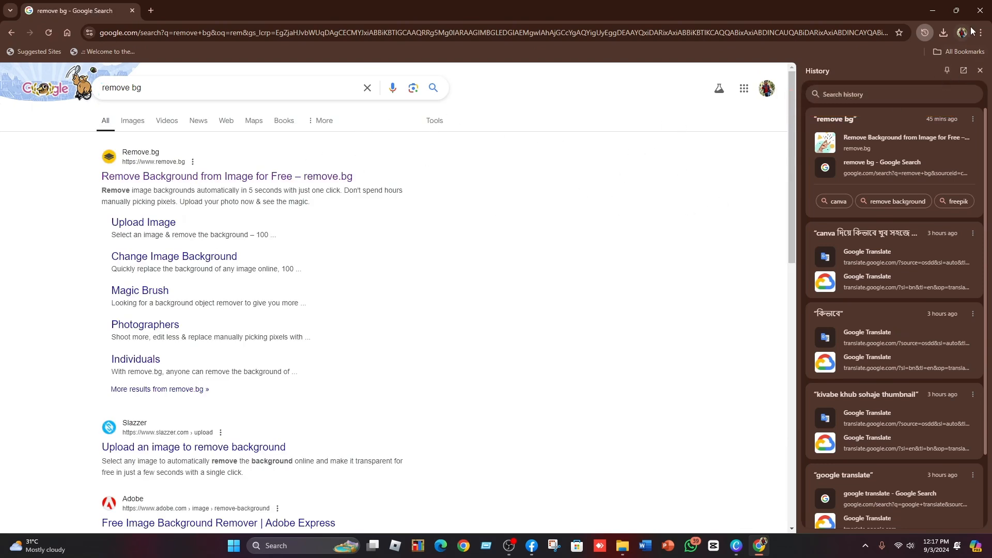
Open the remove.bg website from the search results.
{"action": "left_click", "coordinate": [957, 11]}
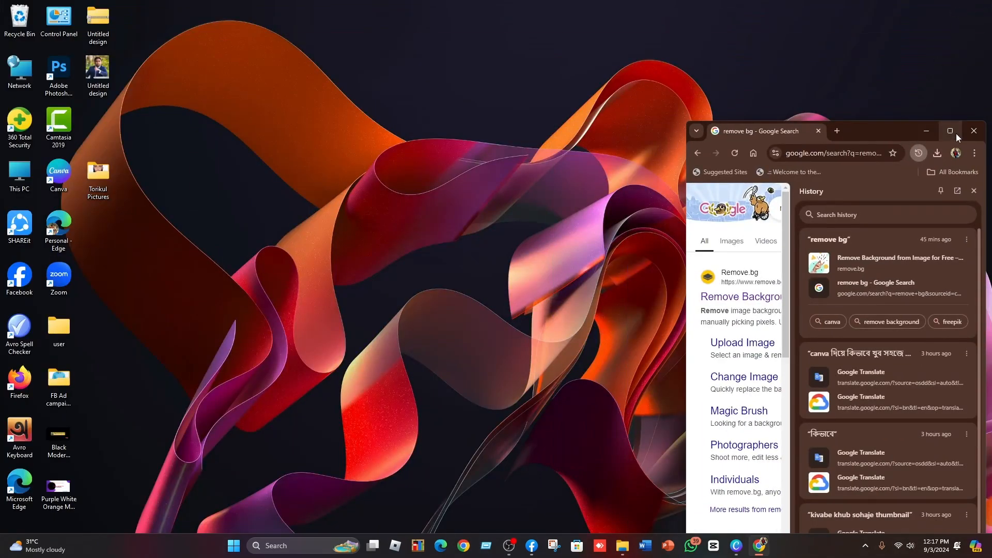
{"action": "left_click", "coordinate": [955, 131]}
{"action": "left_click", "coordinate": [168, 178]}
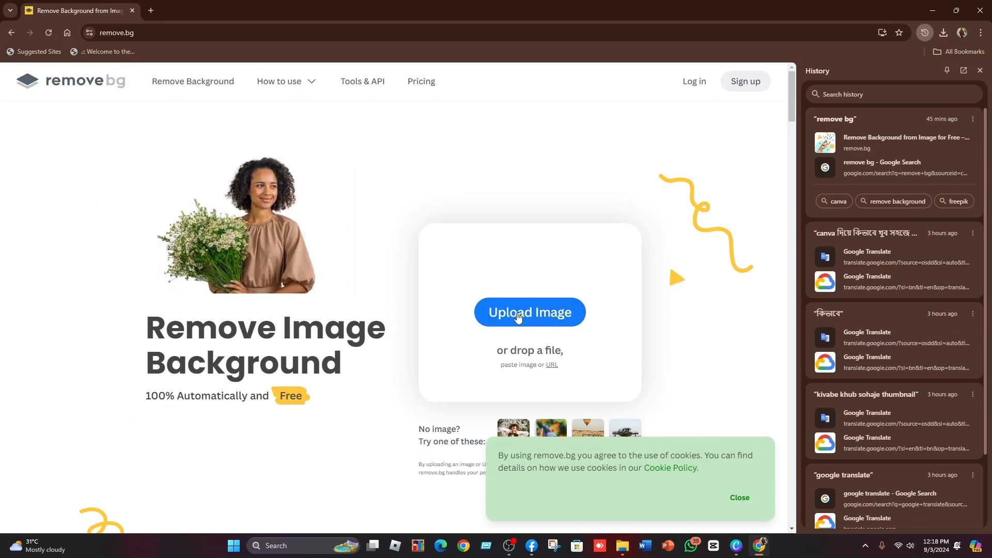
Upload the Untitled design image from the Desktop to remove.bg and download the background-removed preview.
{"action": "left_click", "coordinate": [521, 317]}
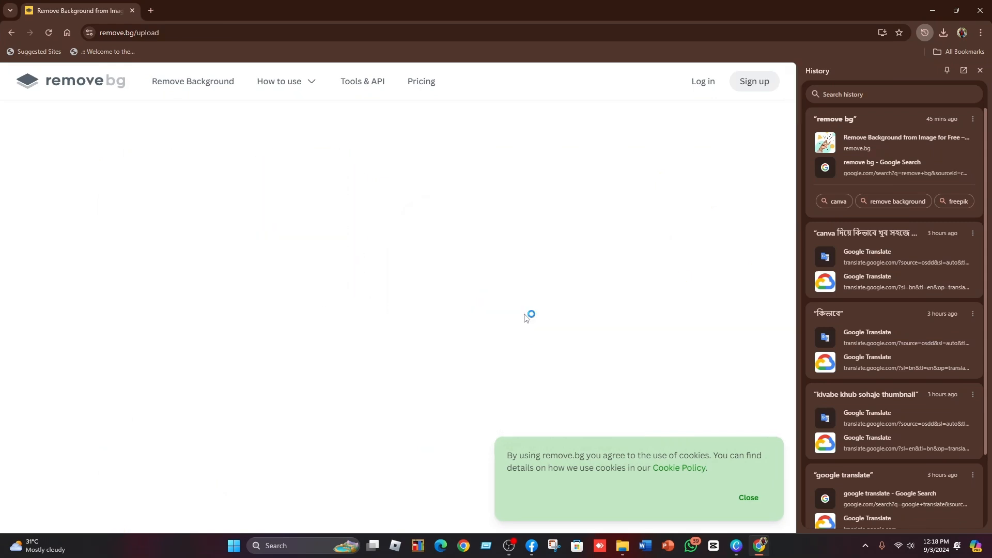
{"action": "left_click", "coordinate": [350, 98]}
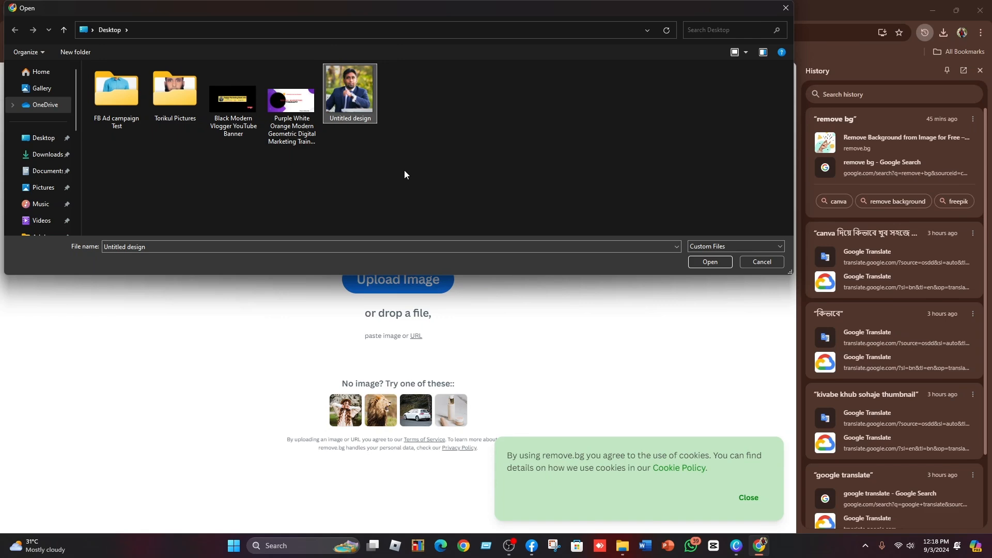
{"action": "left_click", "coordinate": [710, 262]}
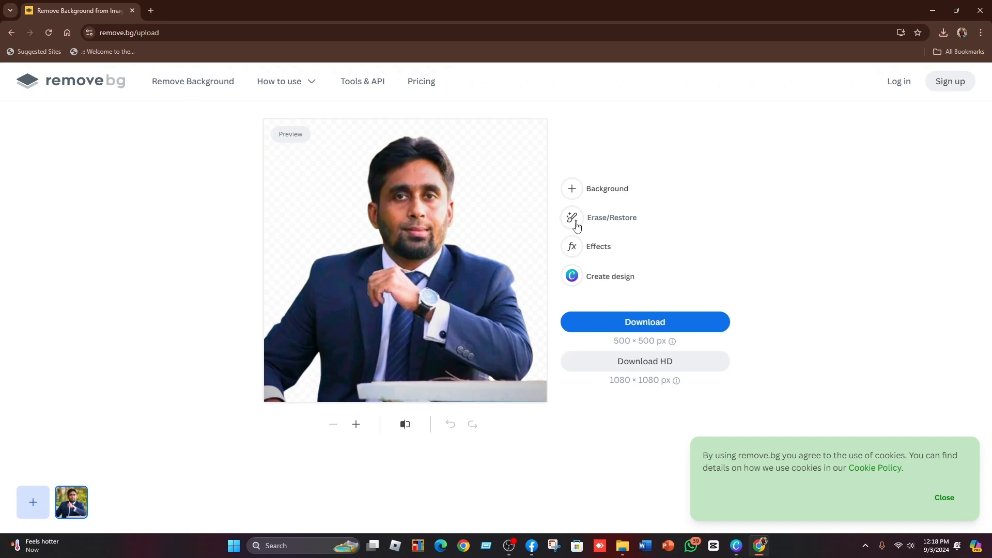
{"action": "left_click", "coordinate": [629, 323]}
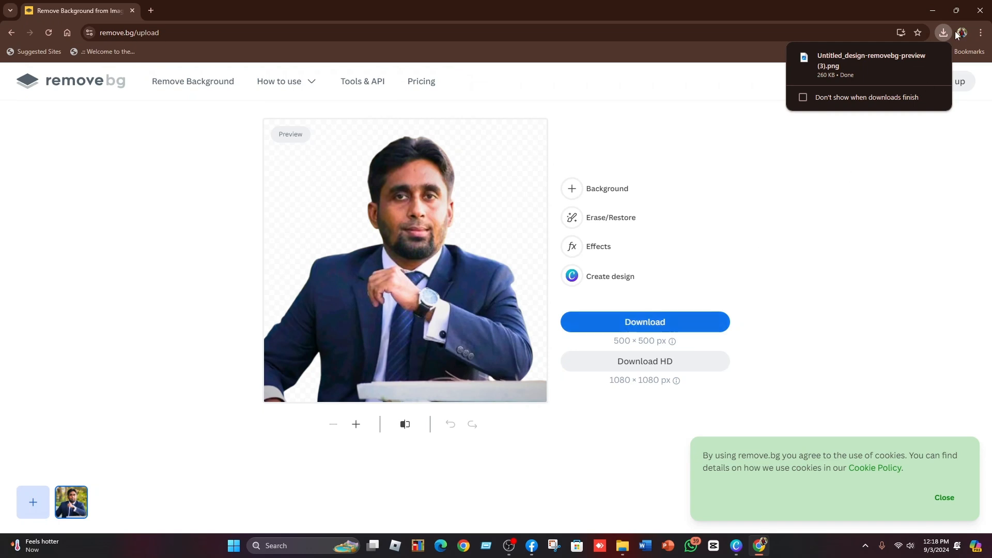